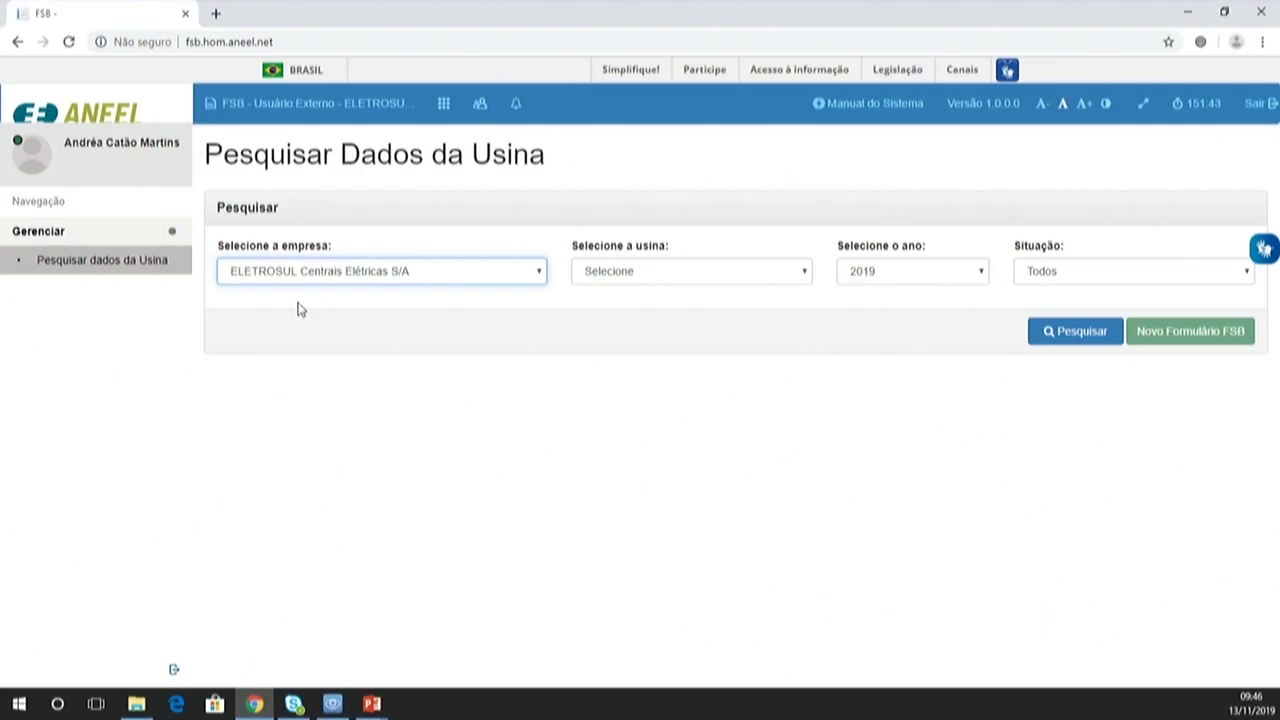
# Clear the company selection in the plant search and choose ELETROSUL Centrais Elétricas S/A again.
pyautogui.click(297, 279)
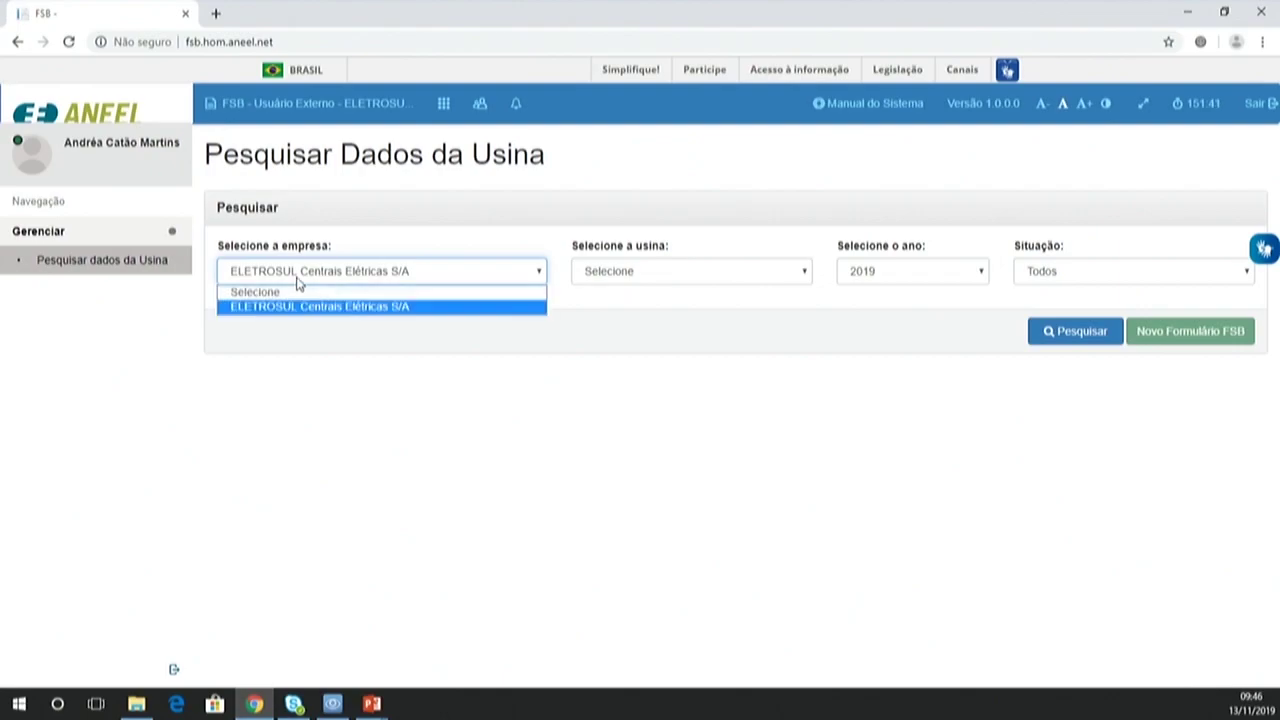
pyautogui.click(291, 290)
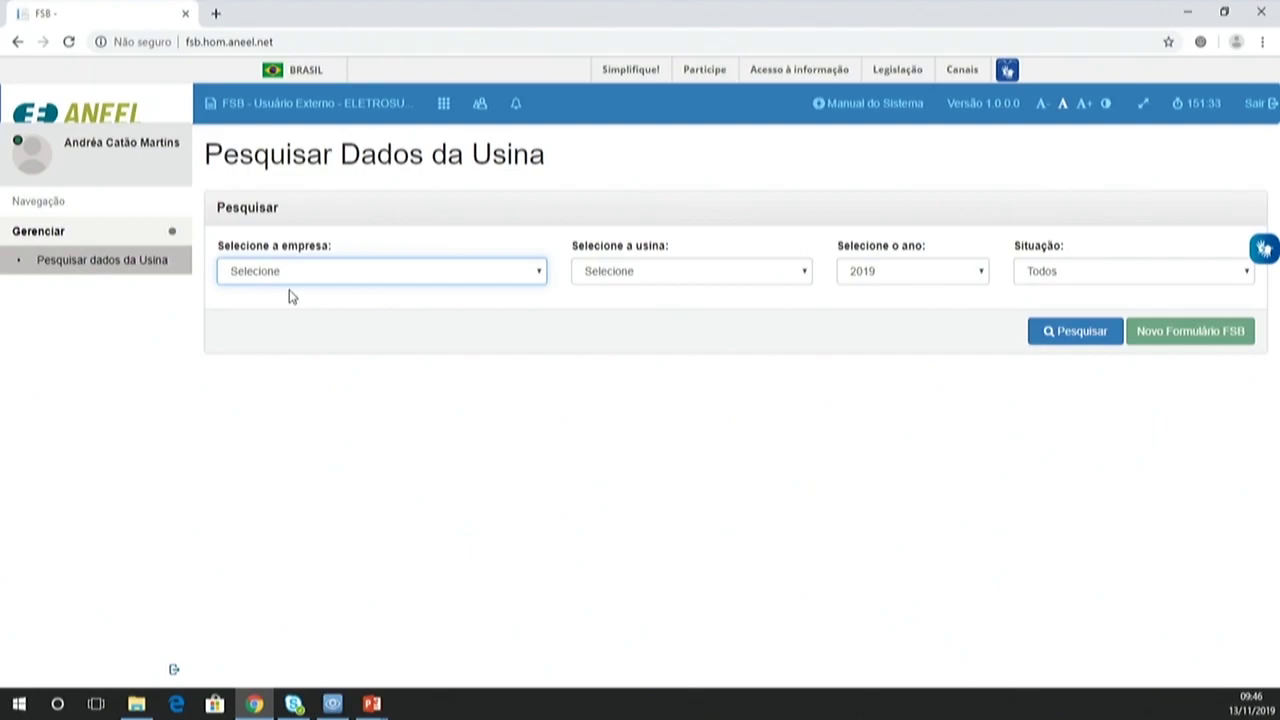
pyautogui.click(274, 275)
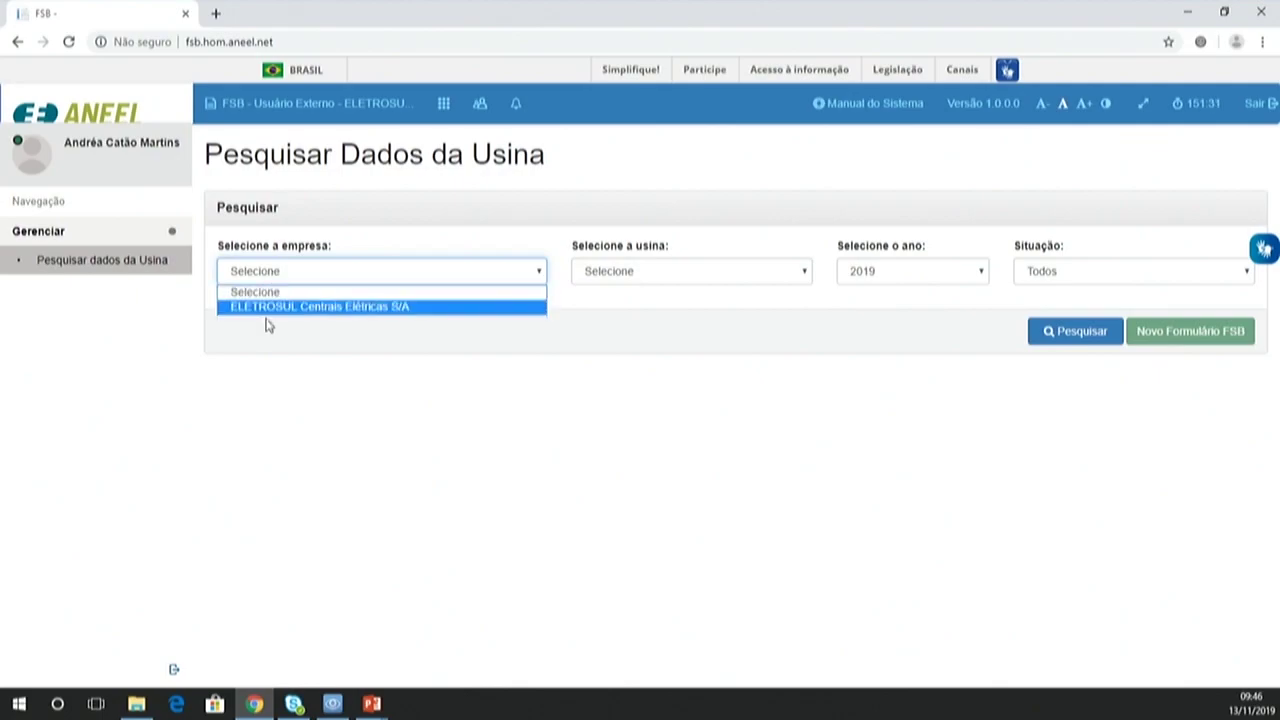
pyautogui.click(285, 377)
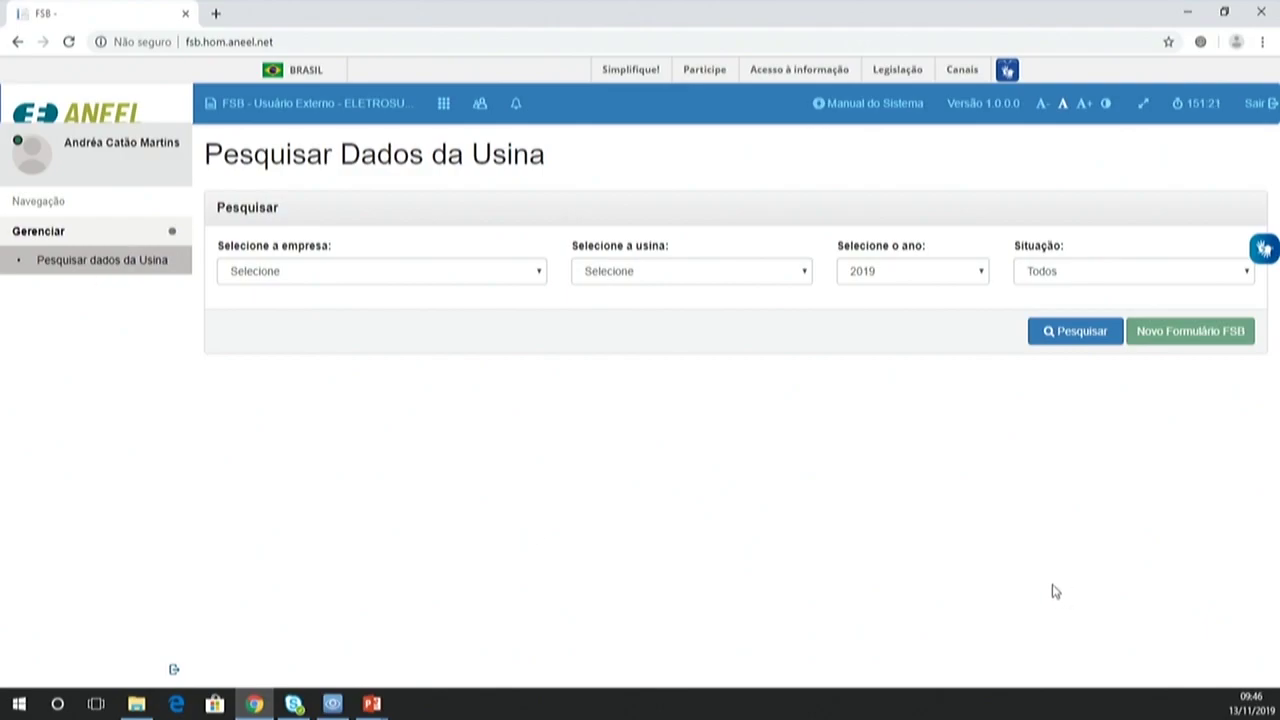
pyautogui.click(287, 272)
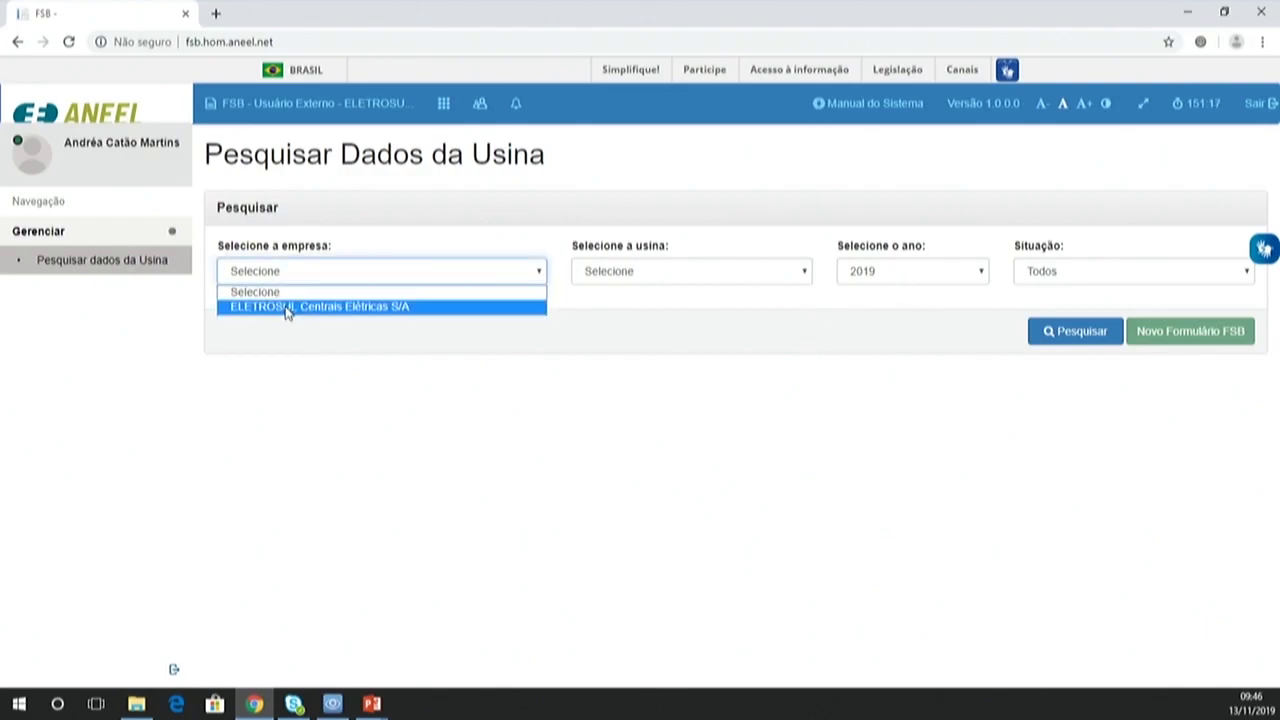
pyautogui.click(286, 305)
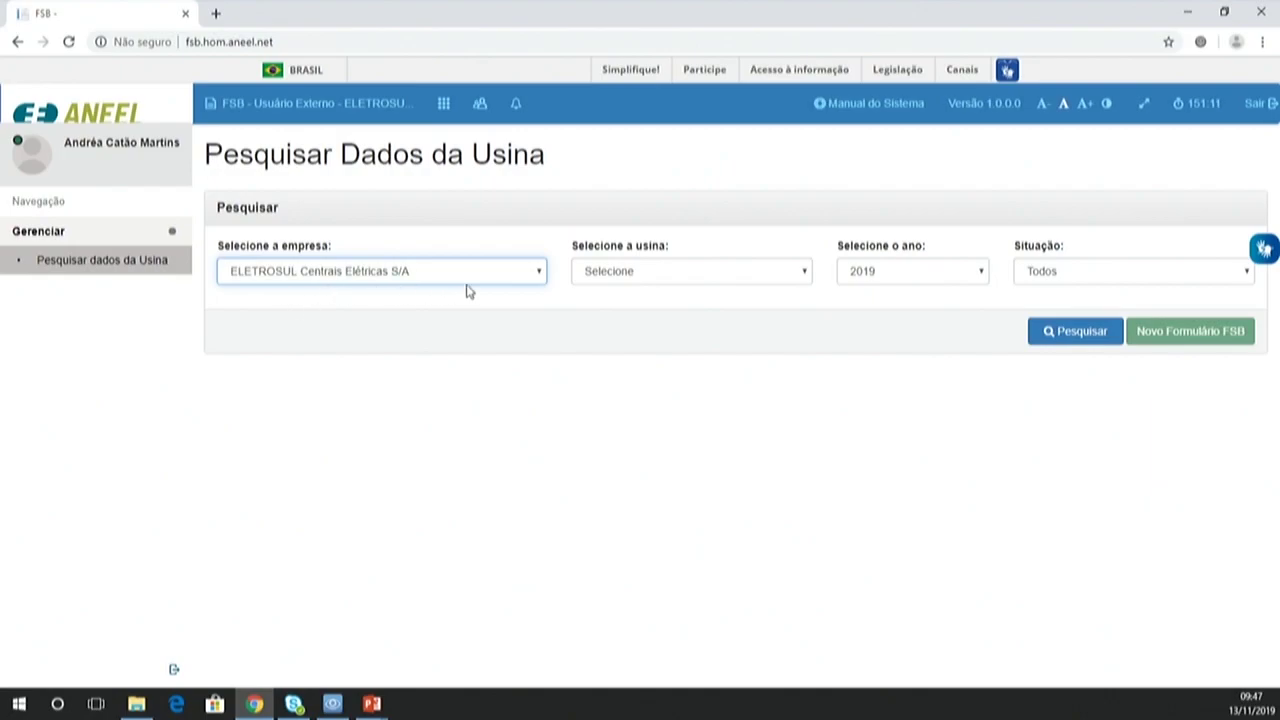
# Try to start a new FSB form for the Passo São João plant with year 2019, and return to the search page.
pyautogui.click(607, 274)
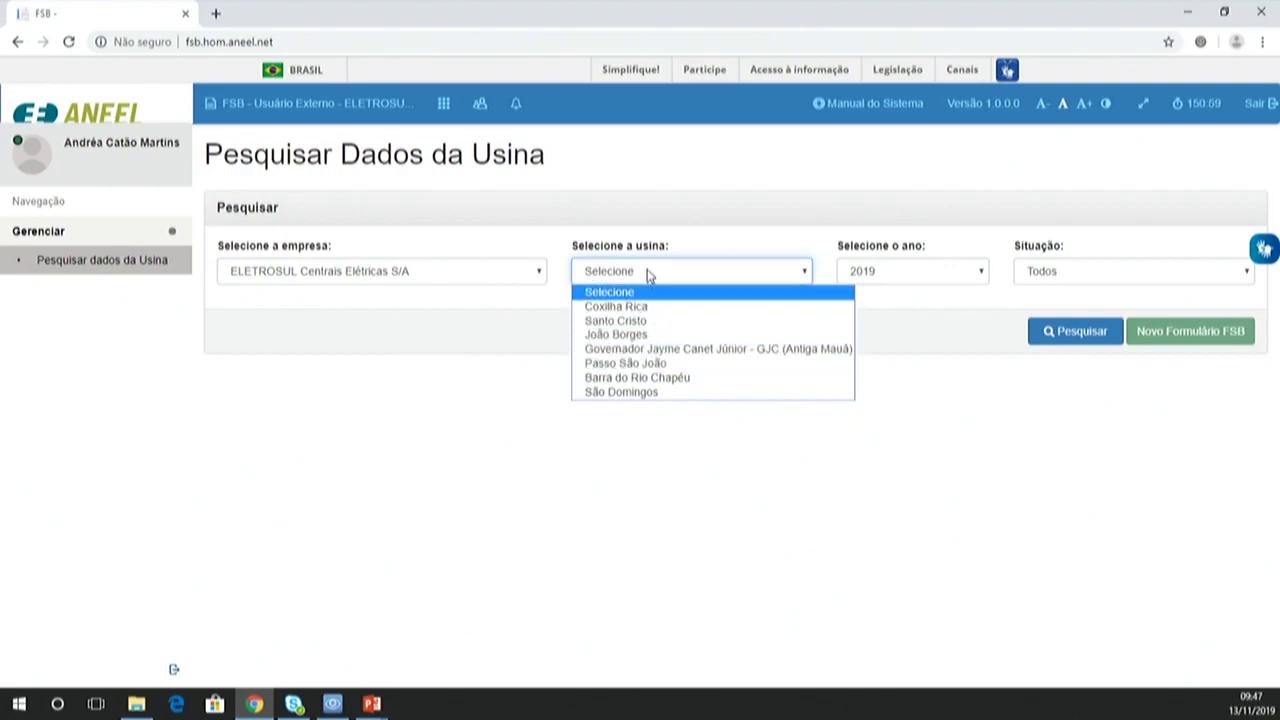
pyautogui.click(655, 363)
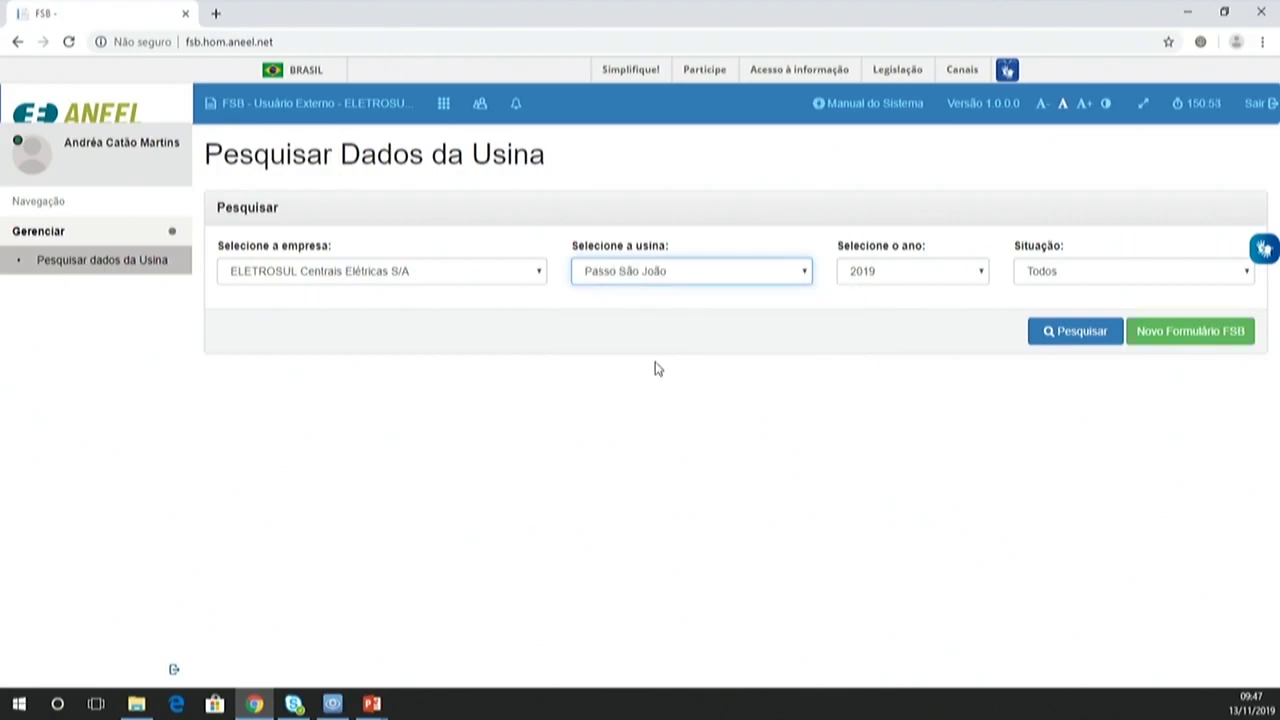
pyautogui.click(879, 276)
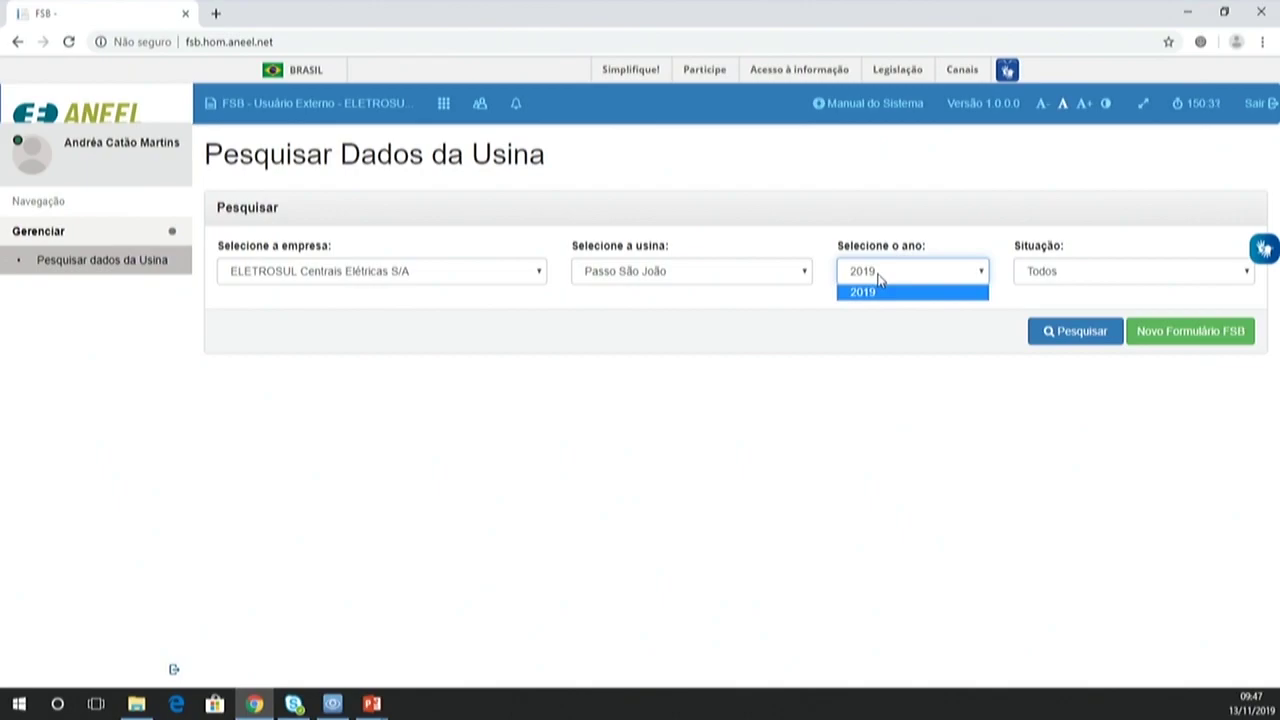
pyautogui.click(908, 348)
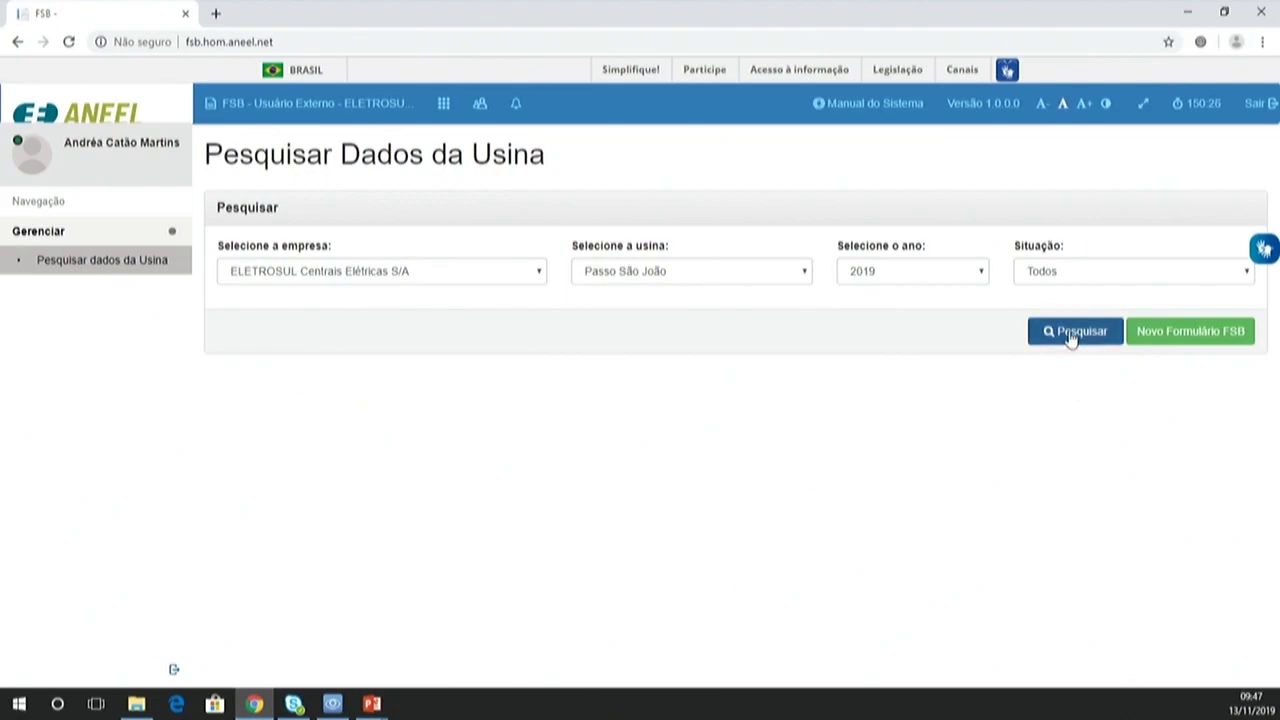
pyautogui.click(1160, 334)
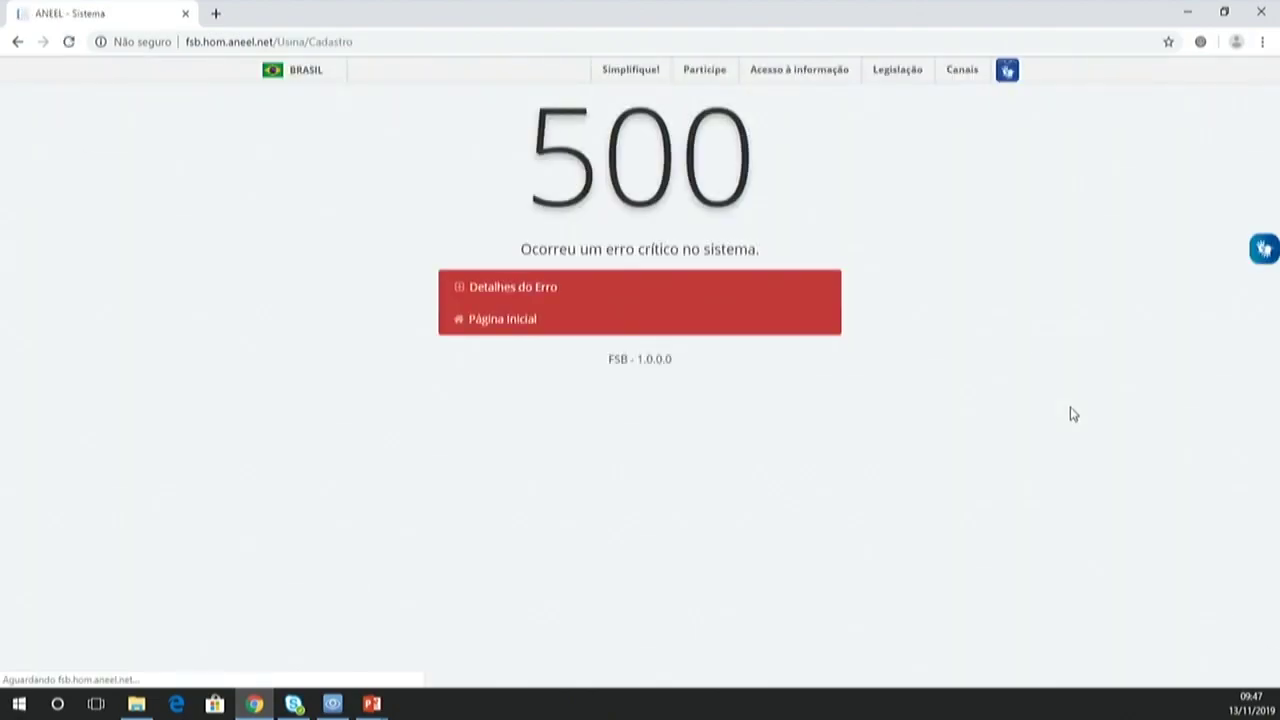
pyautogui.click(17, 41)
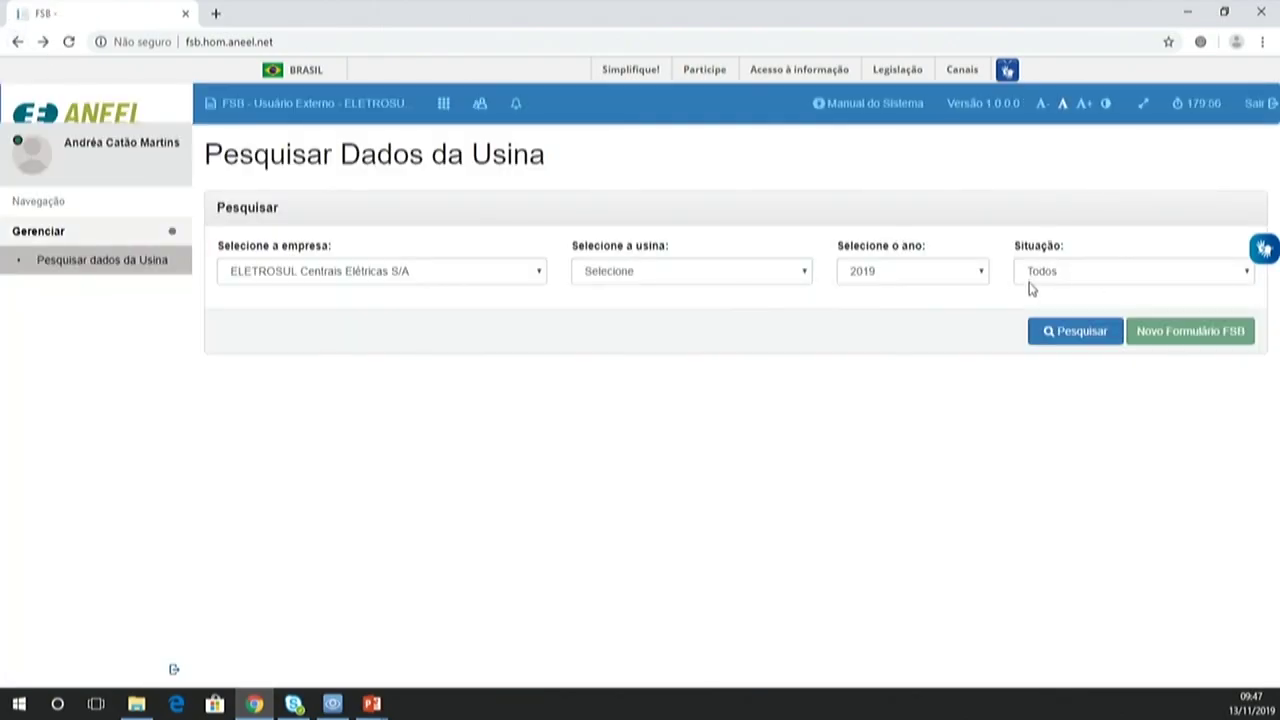
# Search for the 2019 plant forms of ELETROSUL Centrais Elétricas S/A in any status.
pyautogui.click(1041, 331)
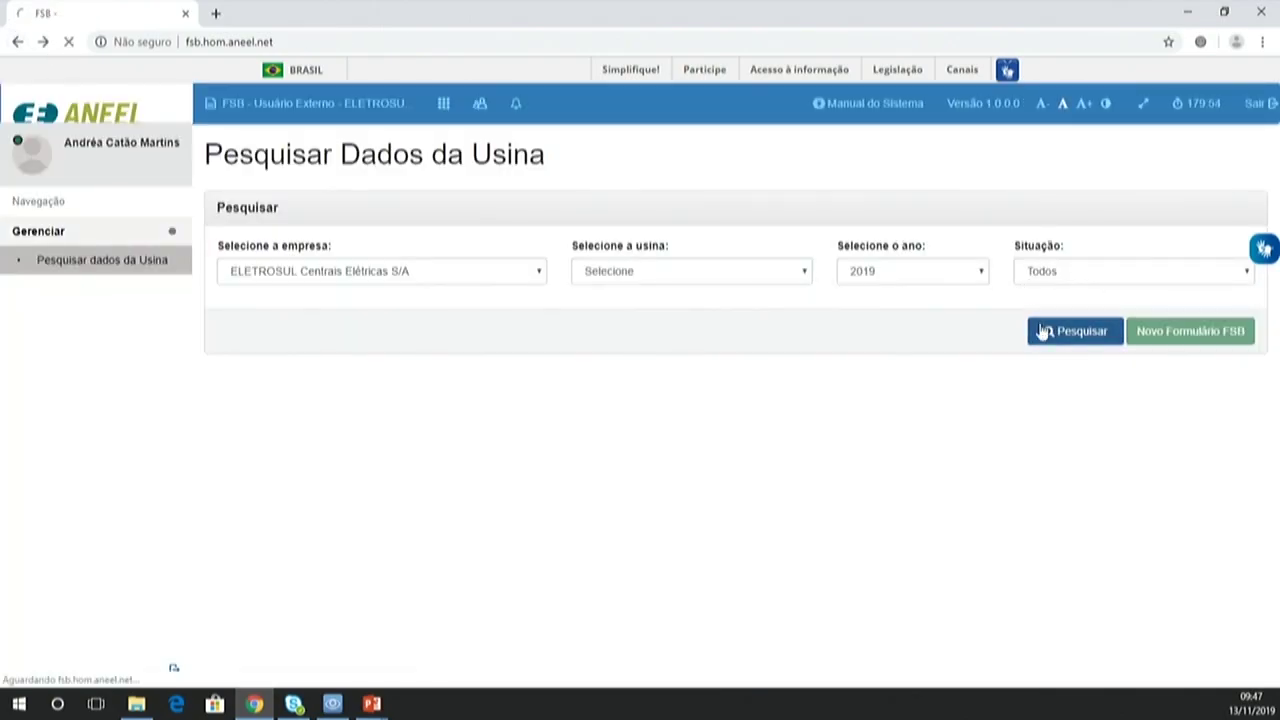
pyautogui.click(1048, 332)
# Retry creating the Passo São João FSB form from the results page, and go back to the plant list.
pyautogui.click(984, 278)
pyautogui.click(714, 271)
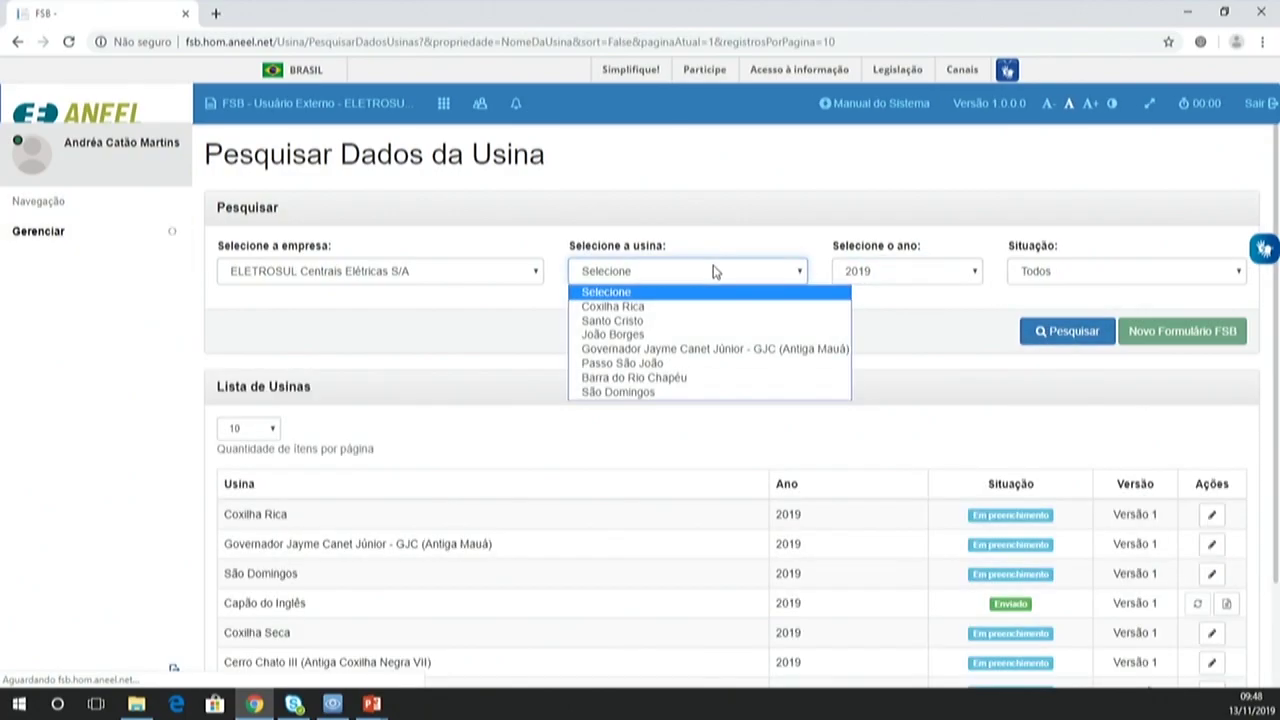
pyautogui.click(684, 369)
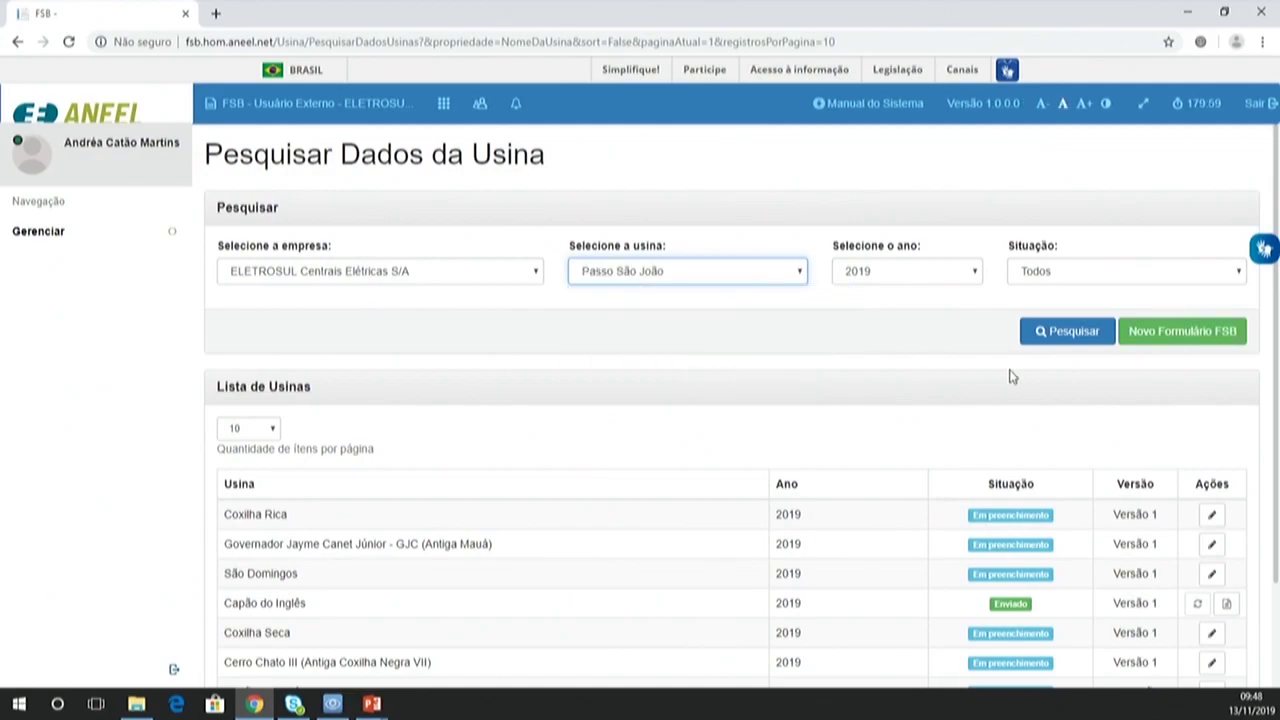
pyautogui.click(1170, 337)
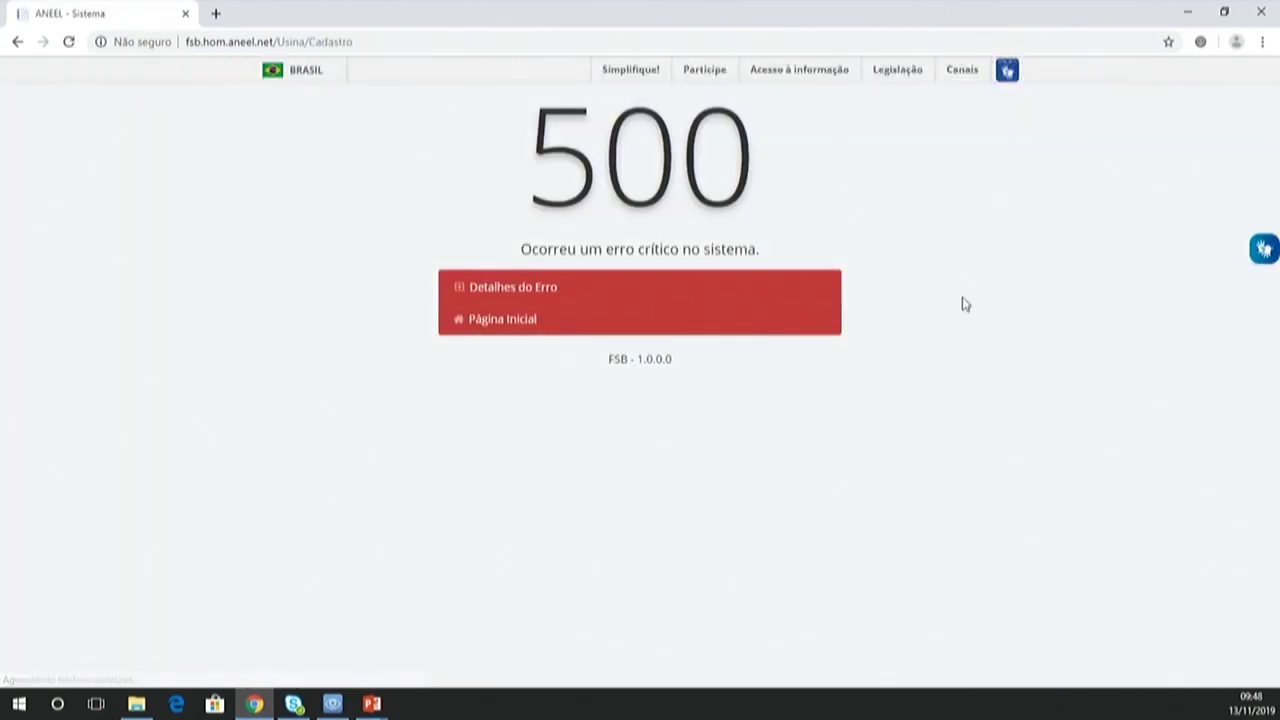
pyautogui.click(17, 41)
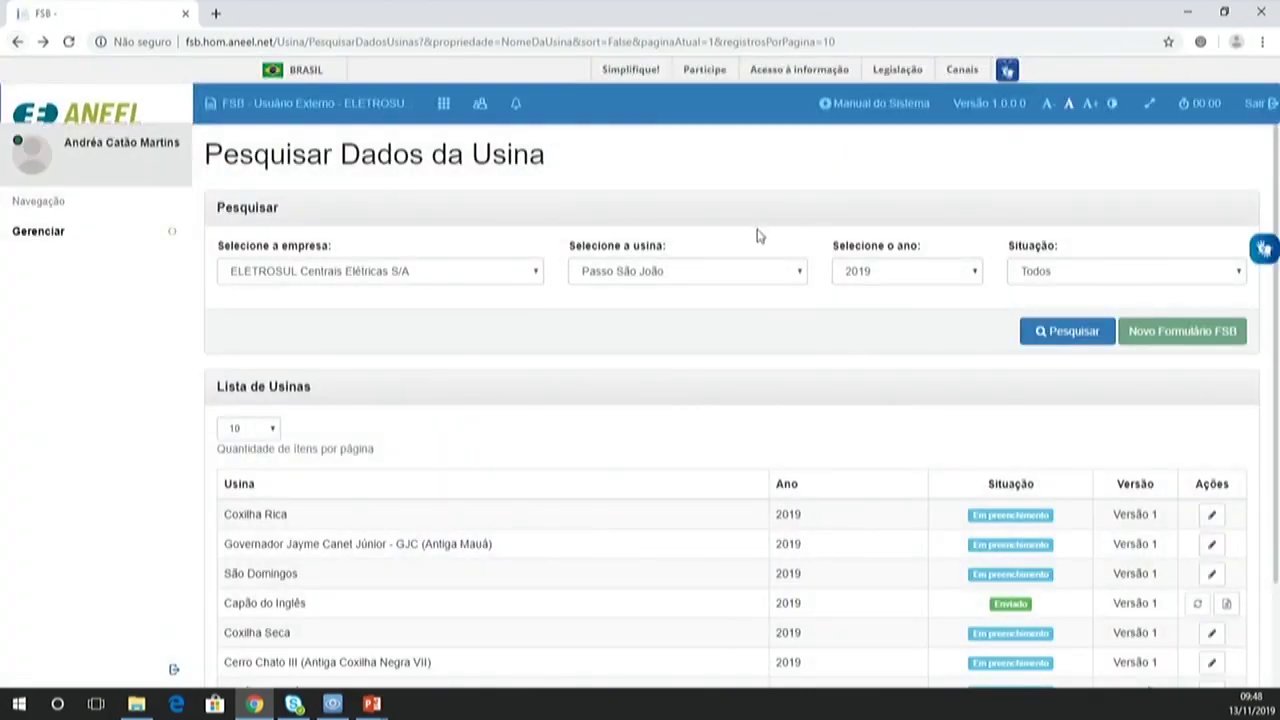
pyautogui.click(742, 269)
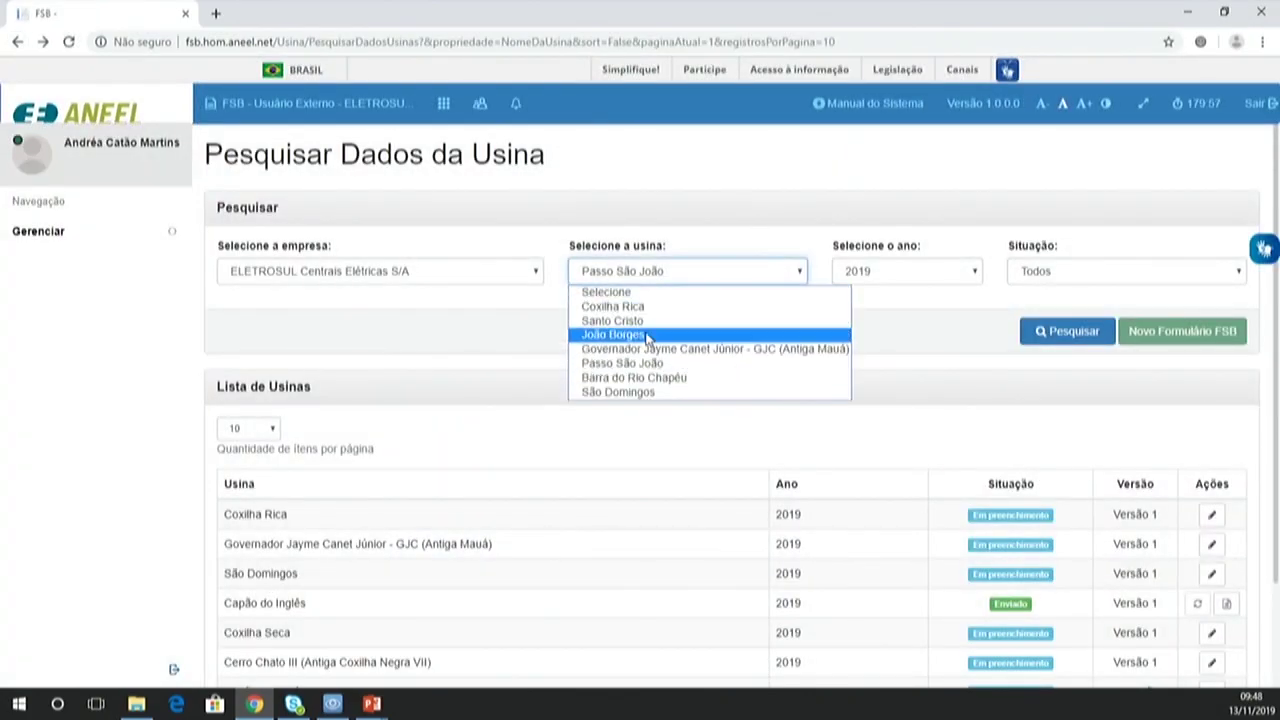
pyautogui.click(646, 336)
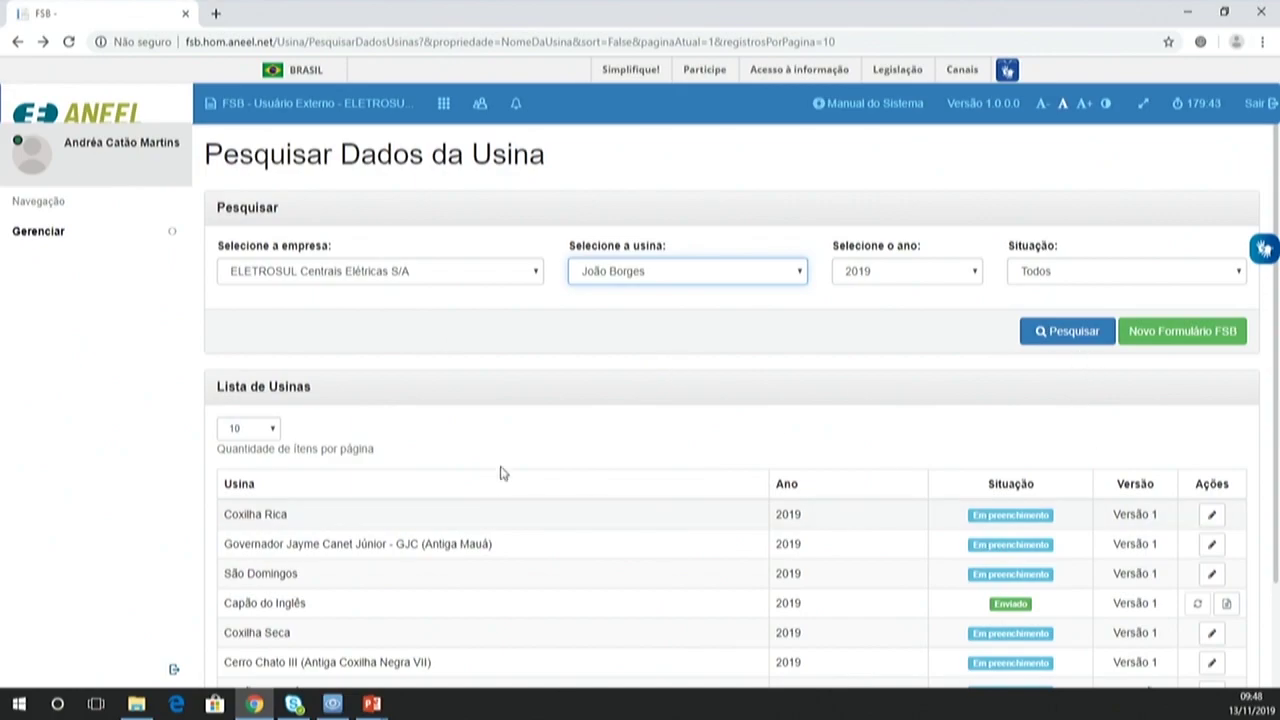
# Try to open the Coxilha Rica, Governador Jayme Canet Júnior and Capão do Inglês Retificação 1 forms for editing, returning to the list each time.
pyautogui.scroll(-1, 560, 428)
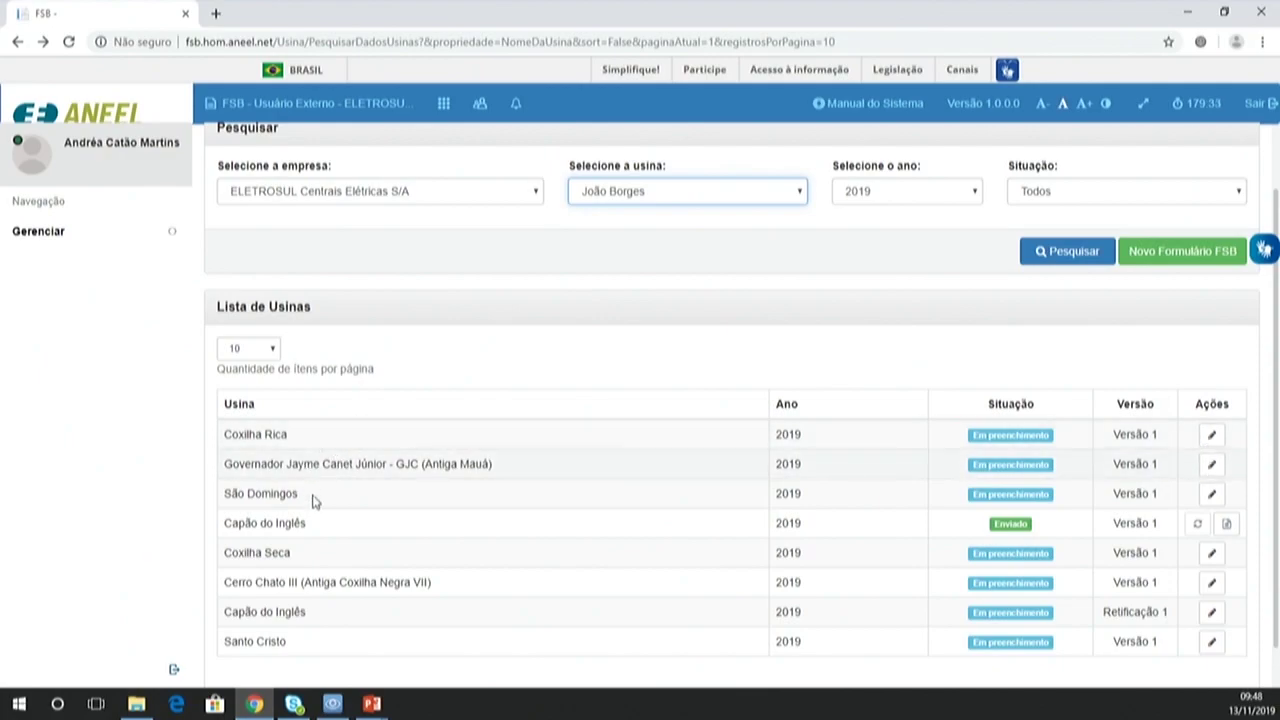
pyautogui.click(1209, 433)
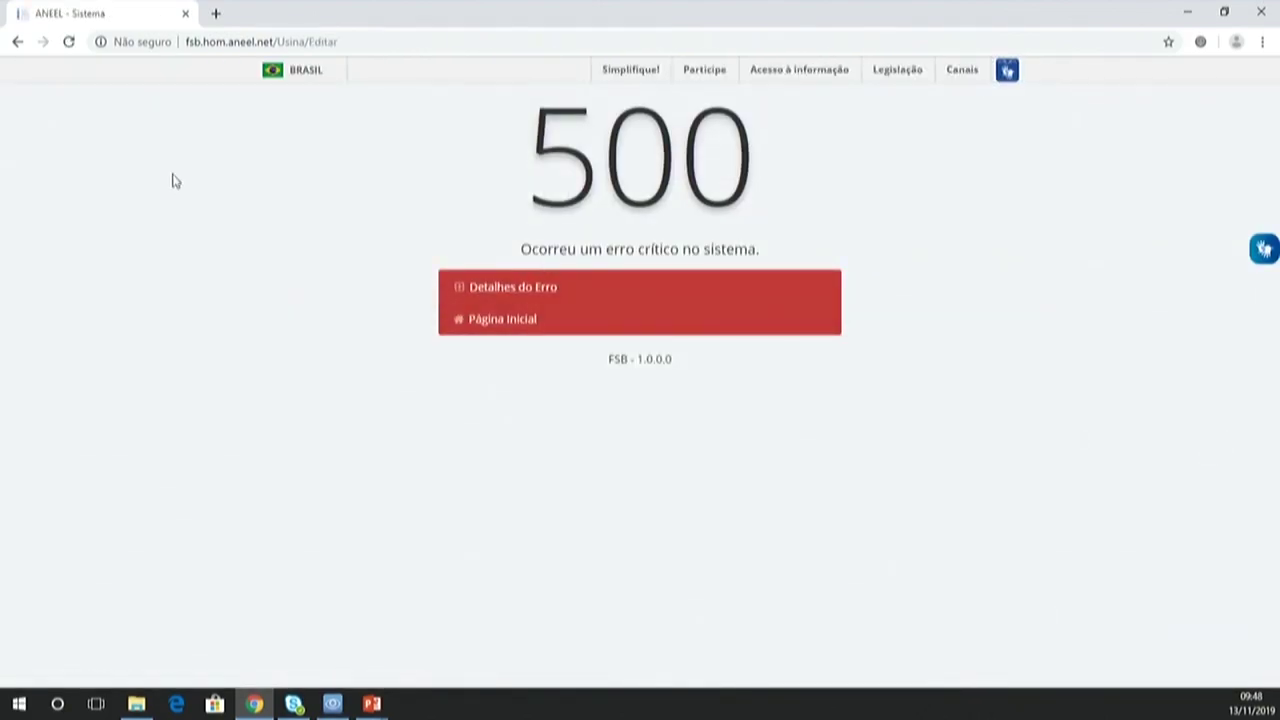
pyautogui.click(17, 42)
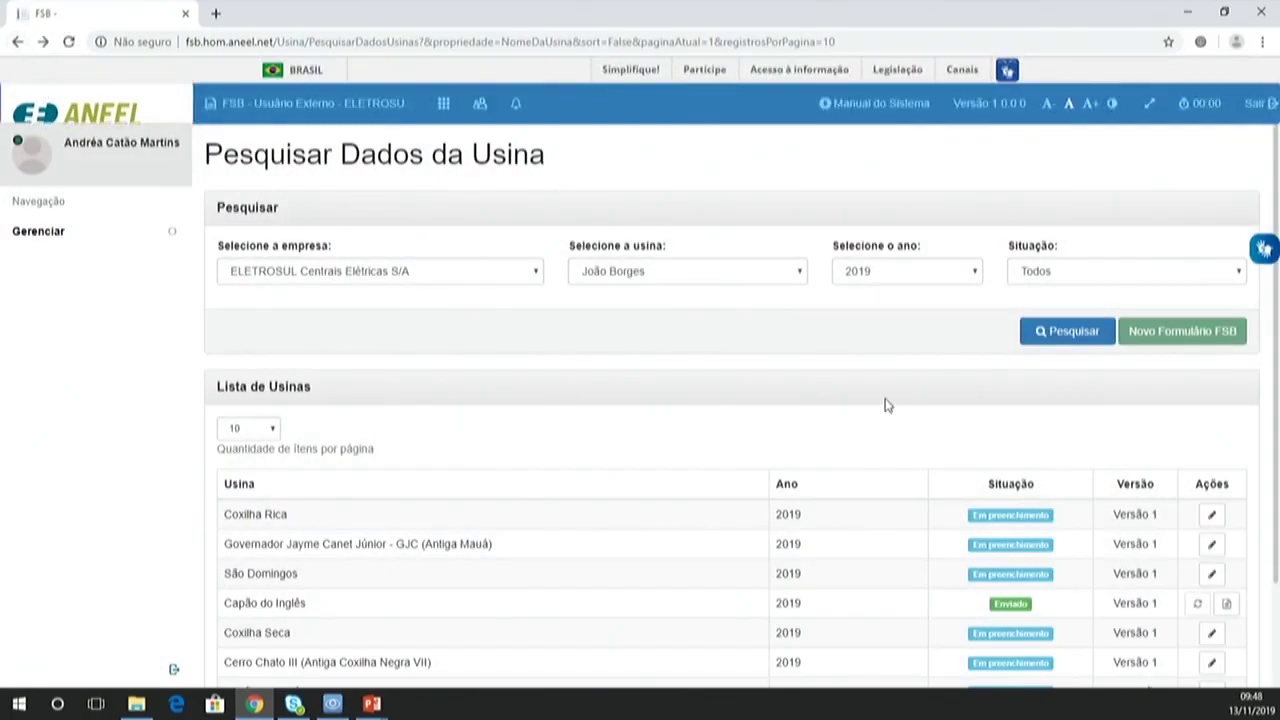
pyautogui.click(1218, 553)
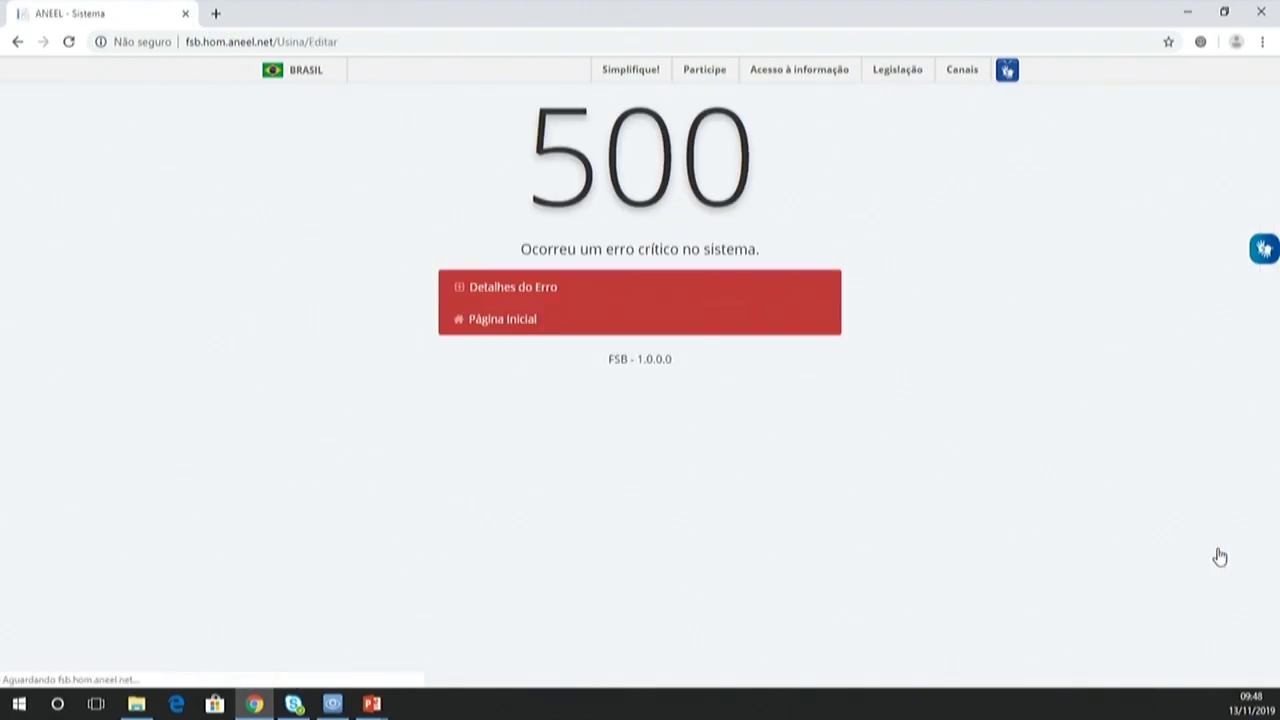
pyautogui.click(18, 42)
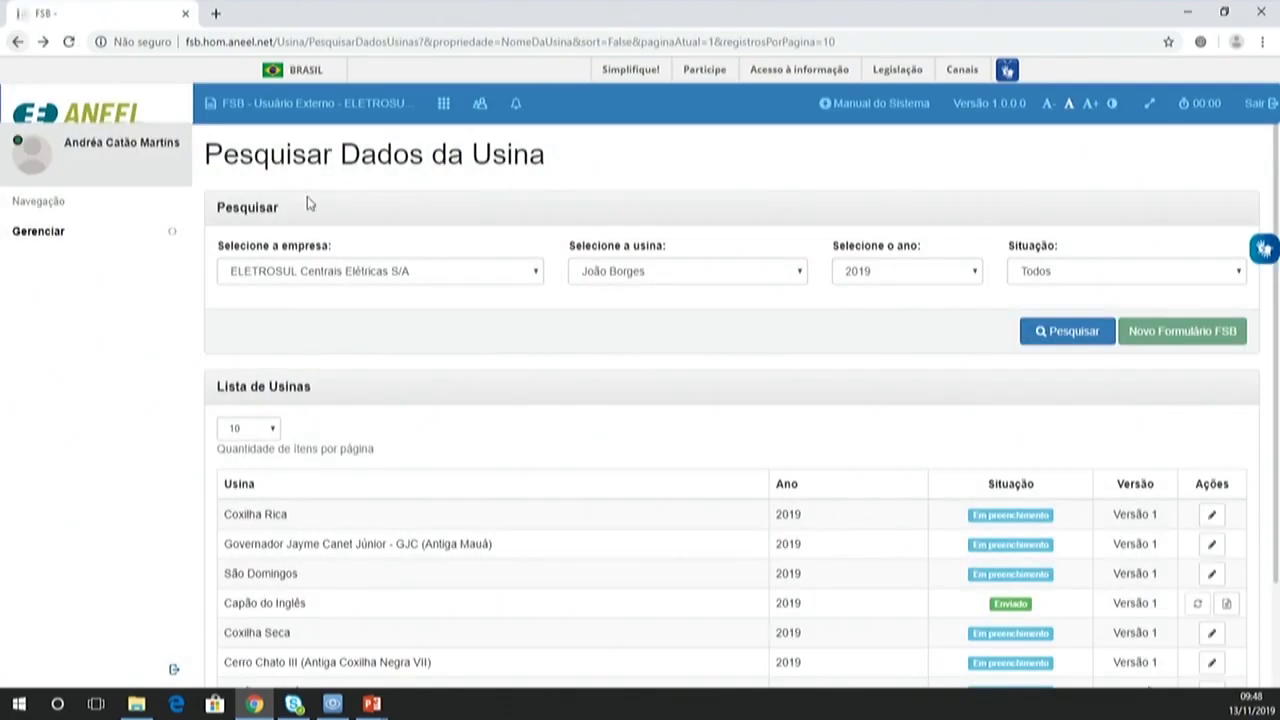
pyautogui.scroll(-1, 1212, 641)
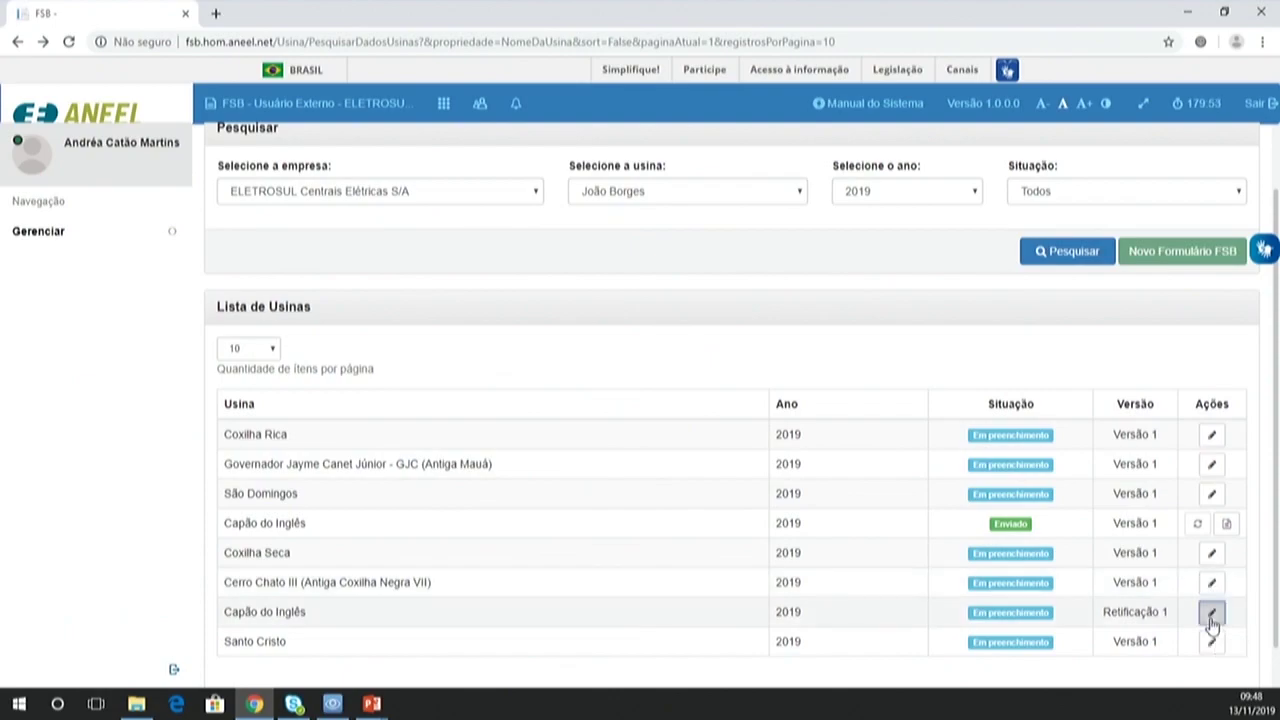
pyautogui.click(1211, 612)
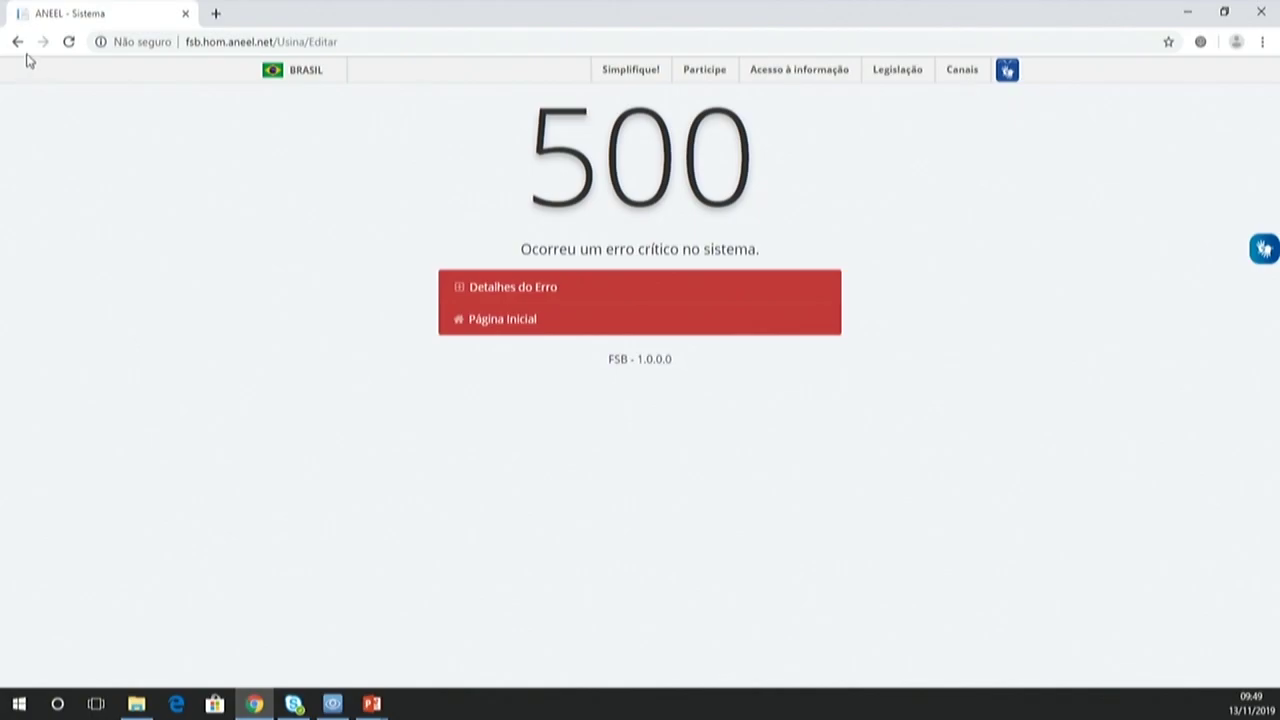
pyautogui.click(18, 44)
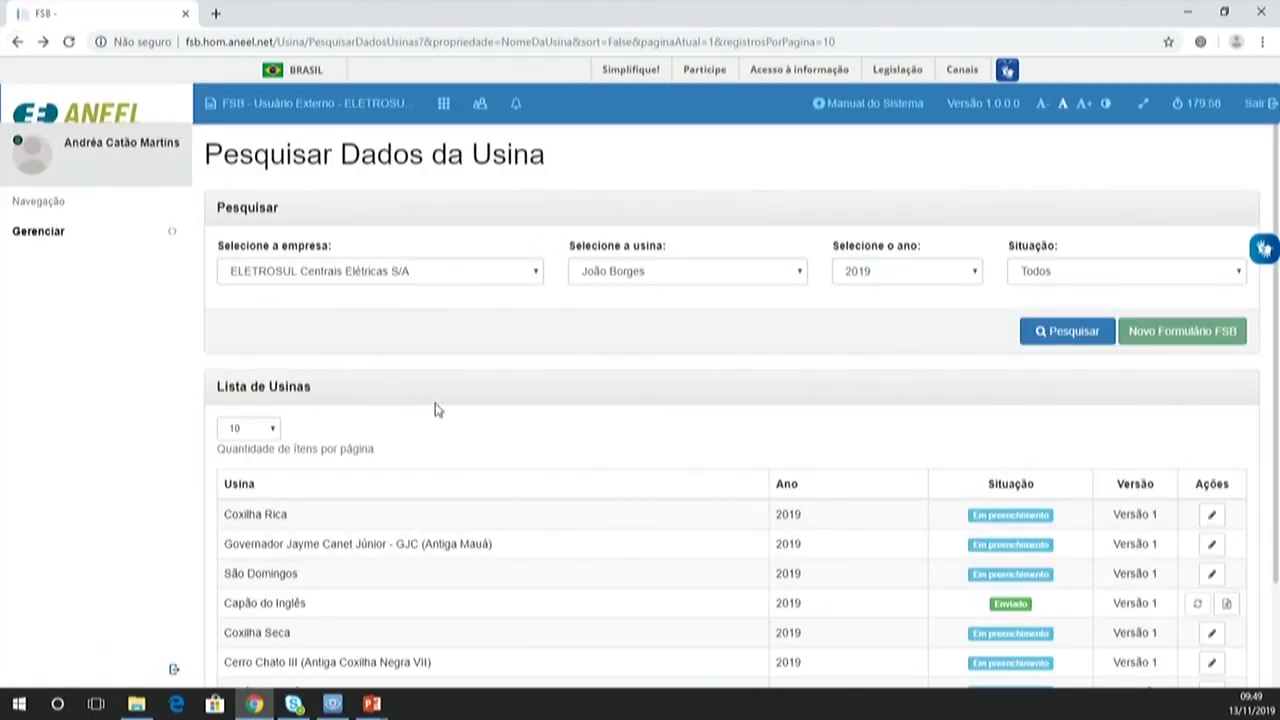
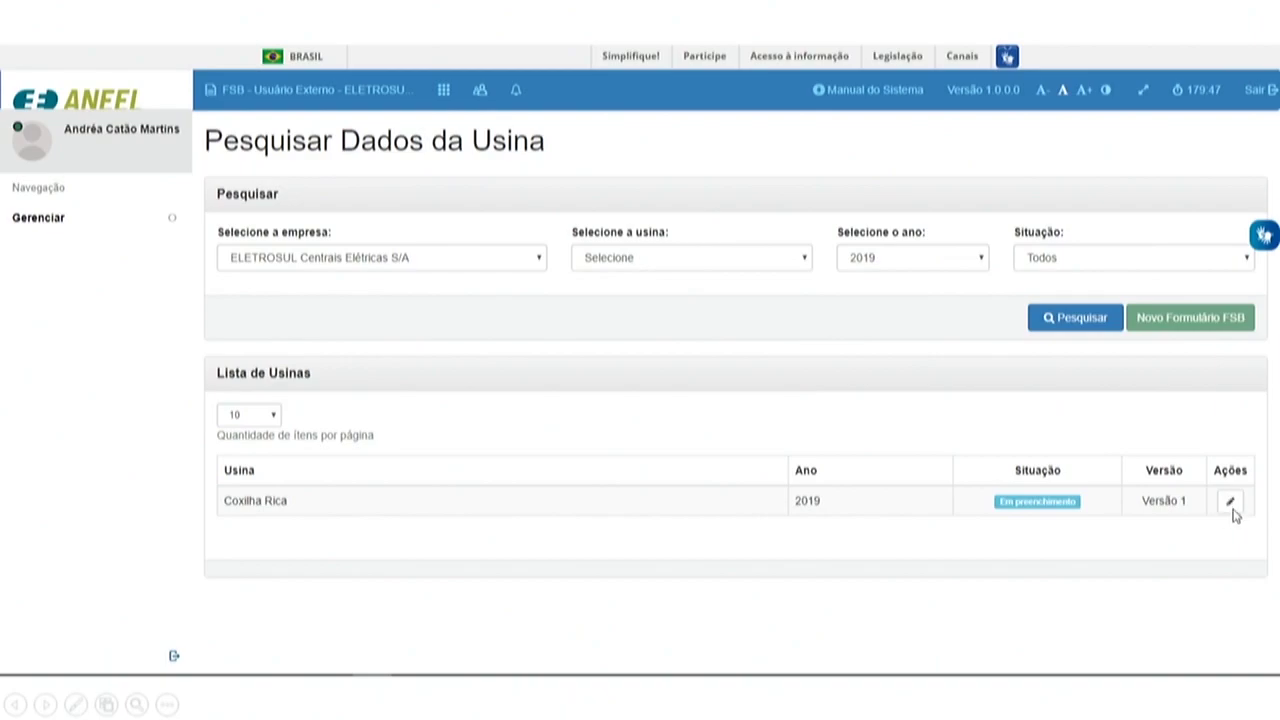
# Open the Coxilha Rica 2019 form for editing and show its Empreendimento technical data.
pyautogui.click(1233, 509)
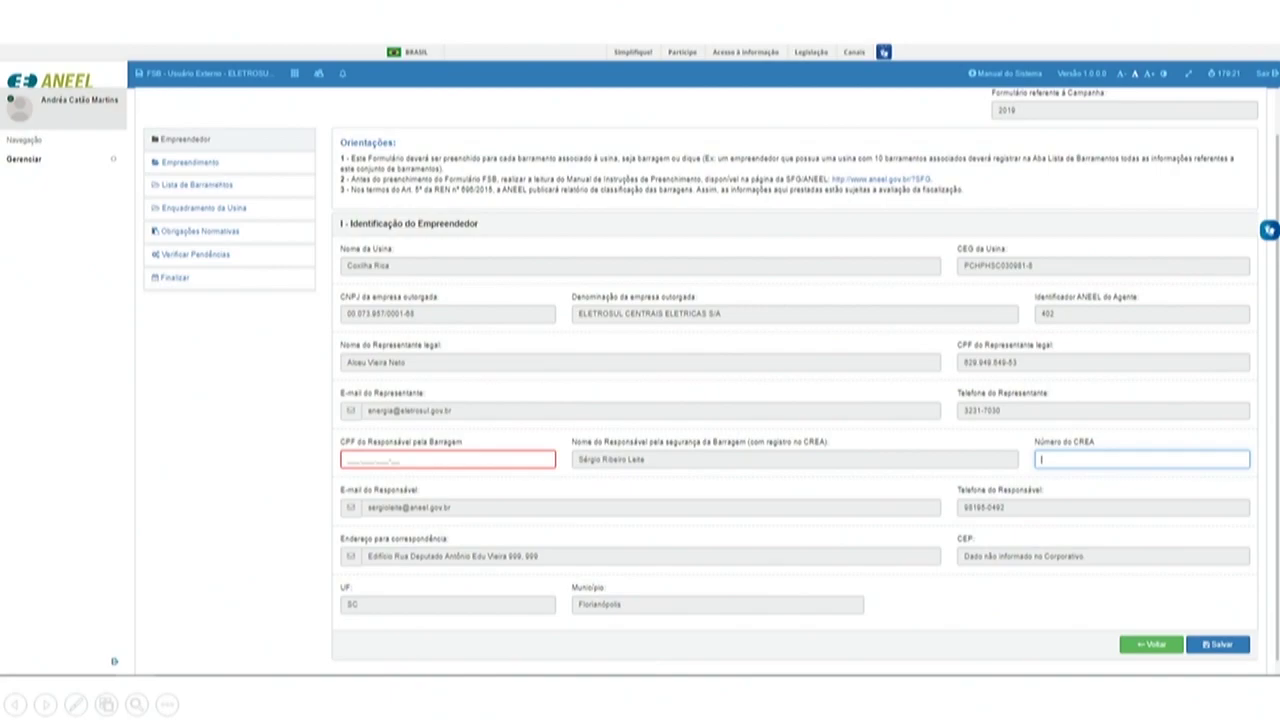
pyautogui.click(212, 166)
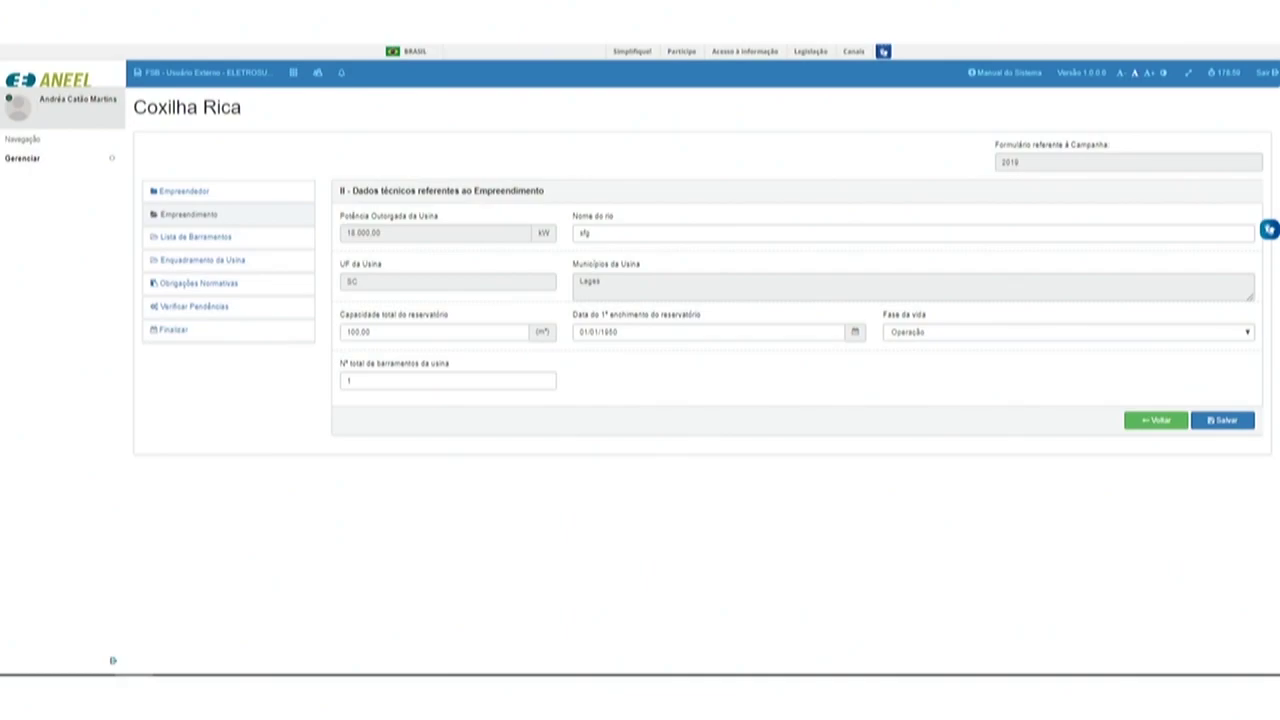
# Open Barramento nº 1 for editing from the form's Lista de Barramentos.
pyautogui.click(211, 242)
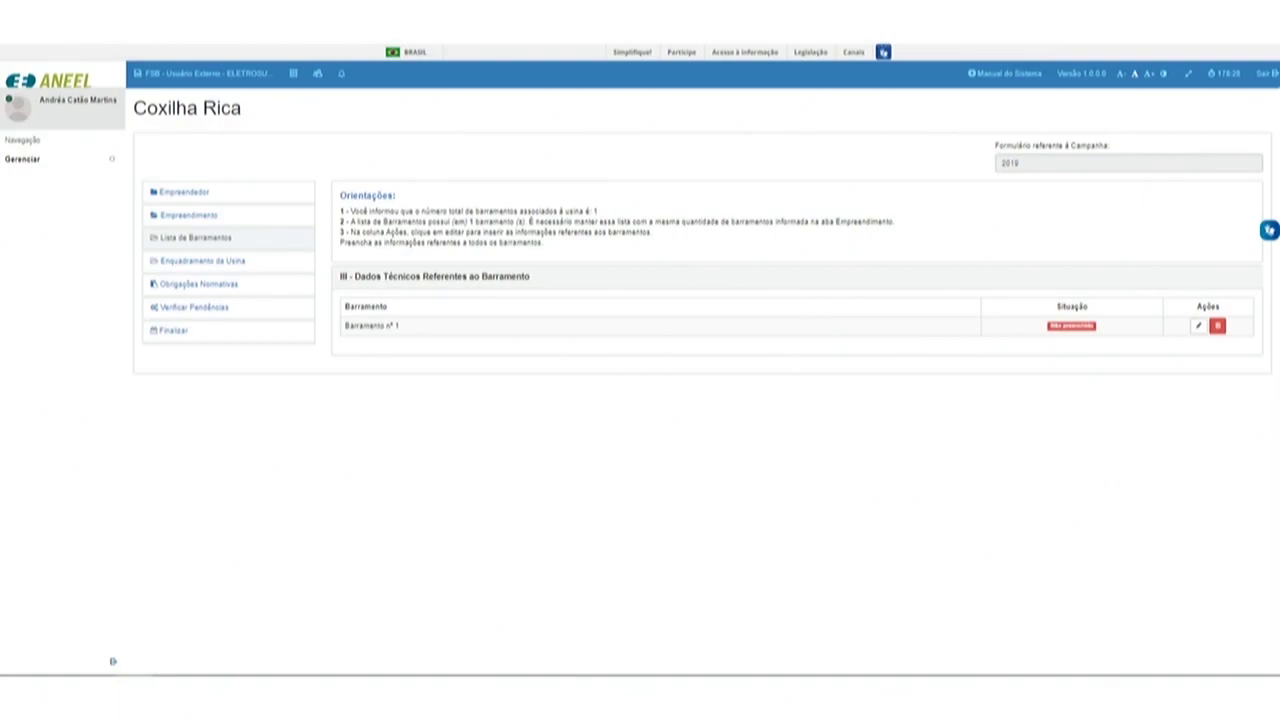
pyautogui.click(1198, 325)
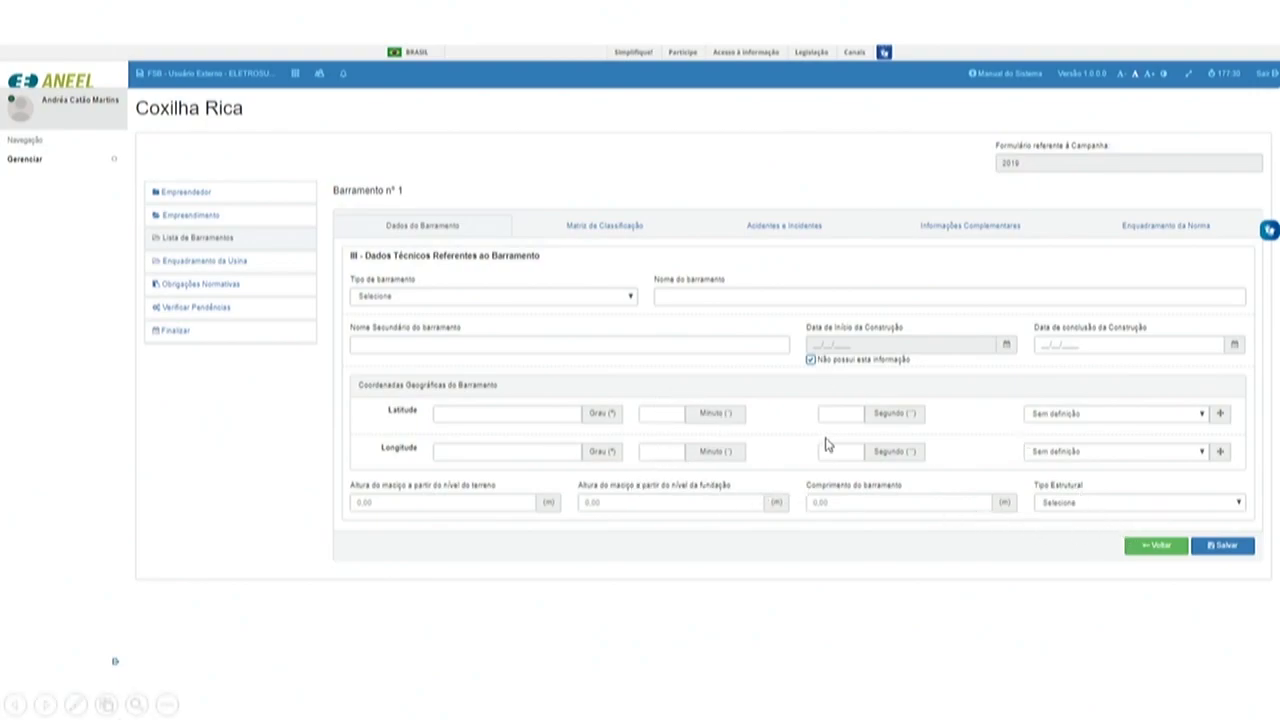
# Examine the Matriz de Classificação of Barramento nº 1 through to its risk category, and its Informações Complementares.
pyautogui.click(587, 237)
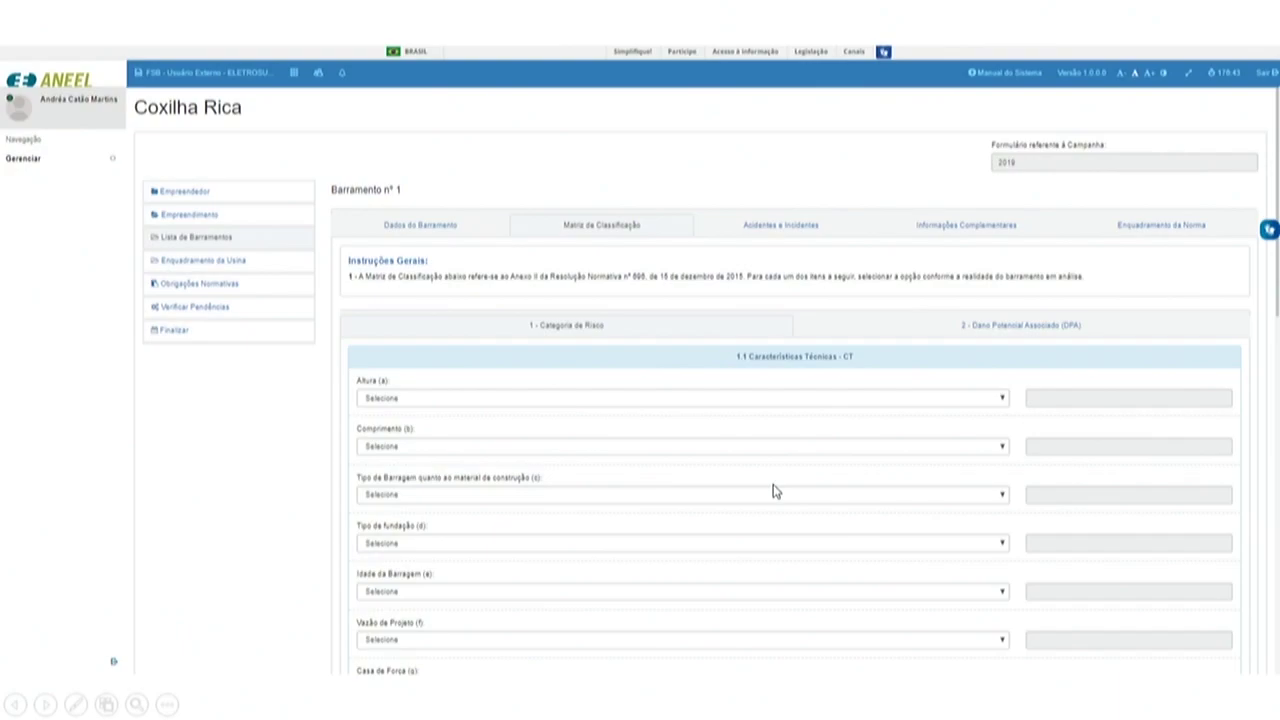
pyautogui.scroll(-15, 795, 400)
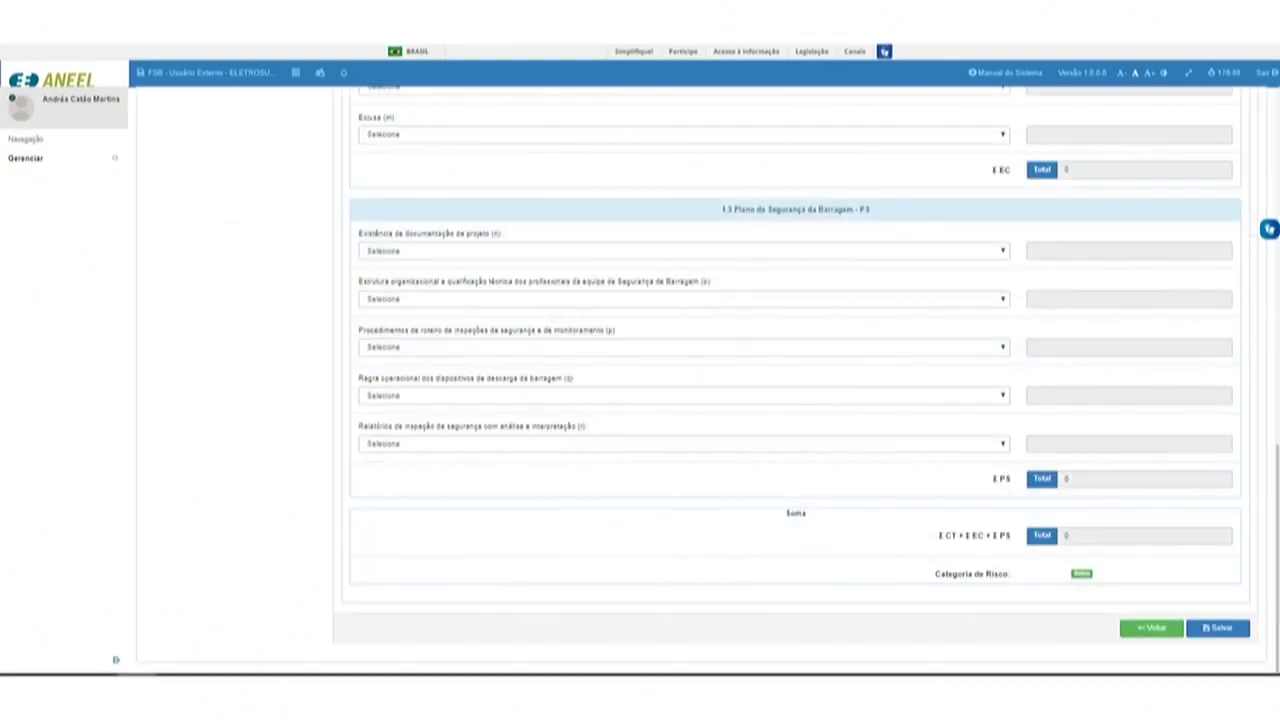
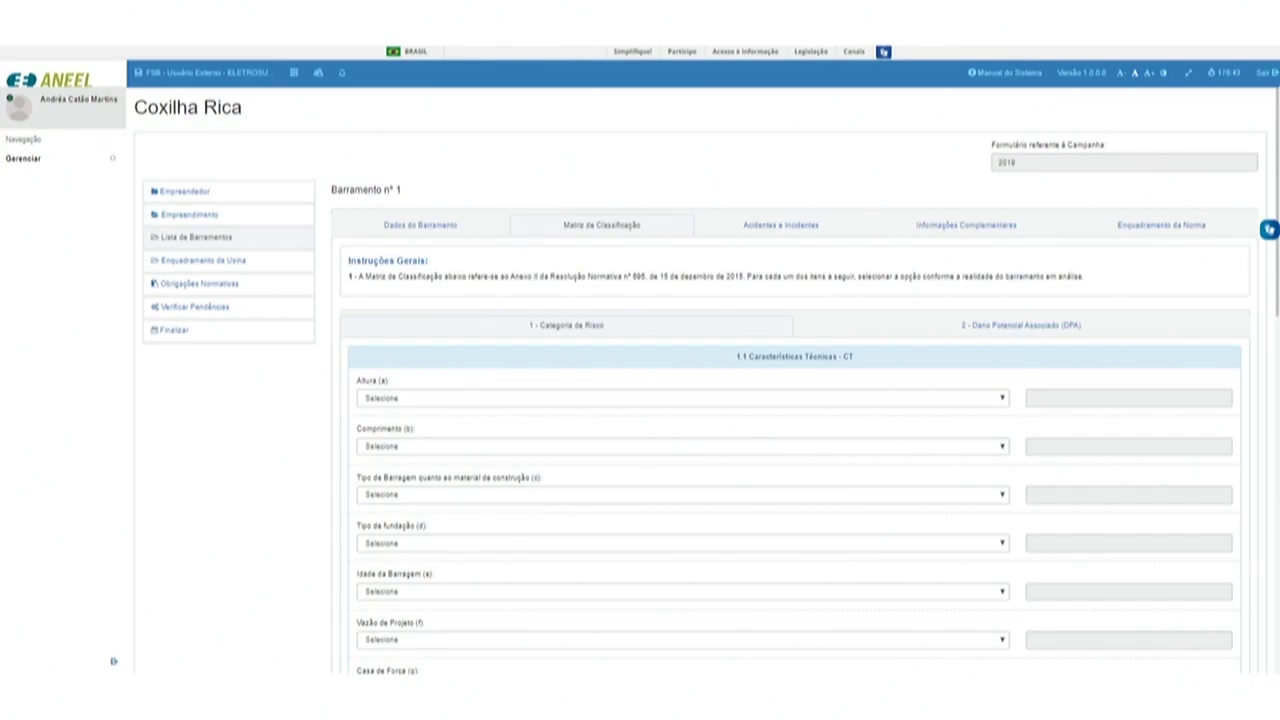
pyautogui.scroll(-15, 795, 400)
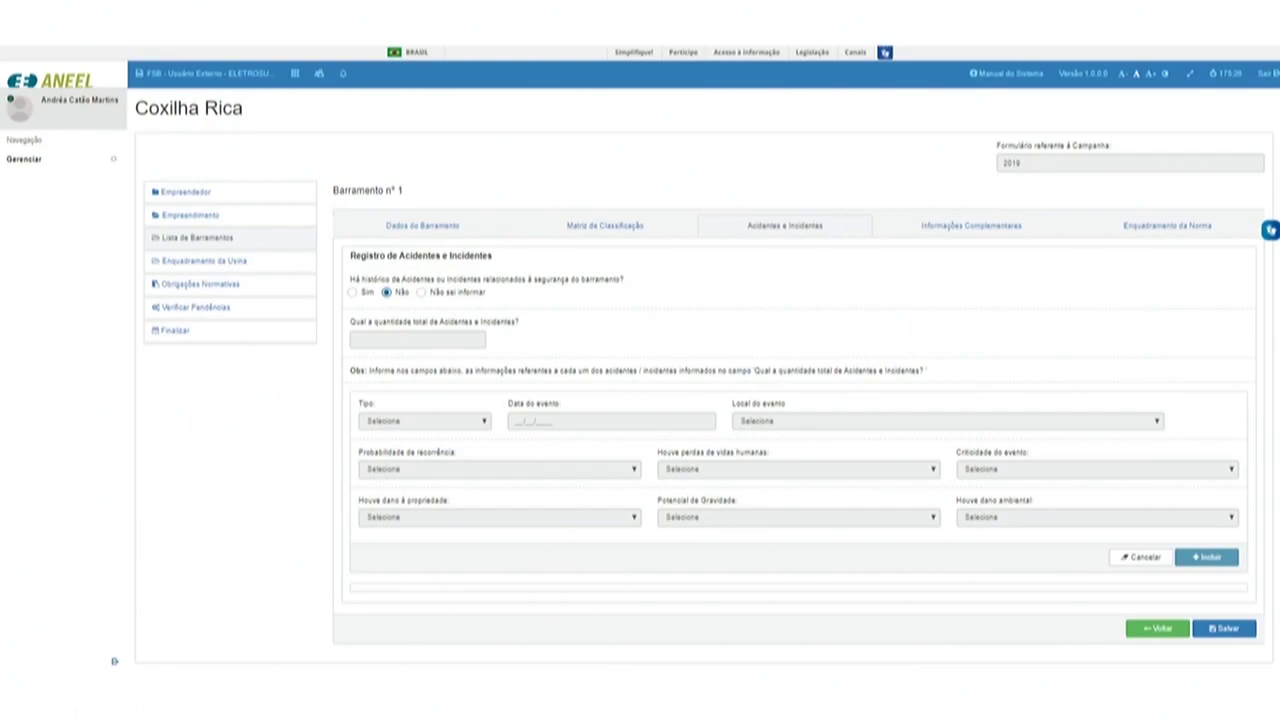
pyautogui.click(1012, 230)
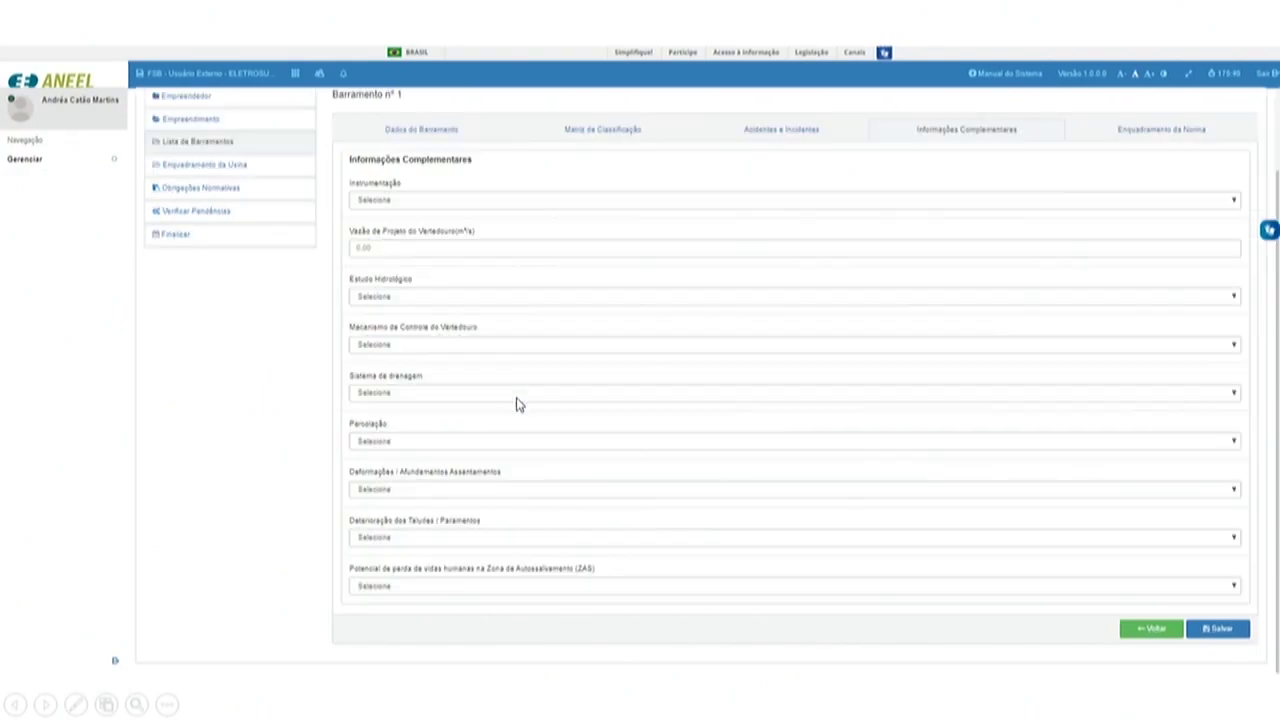
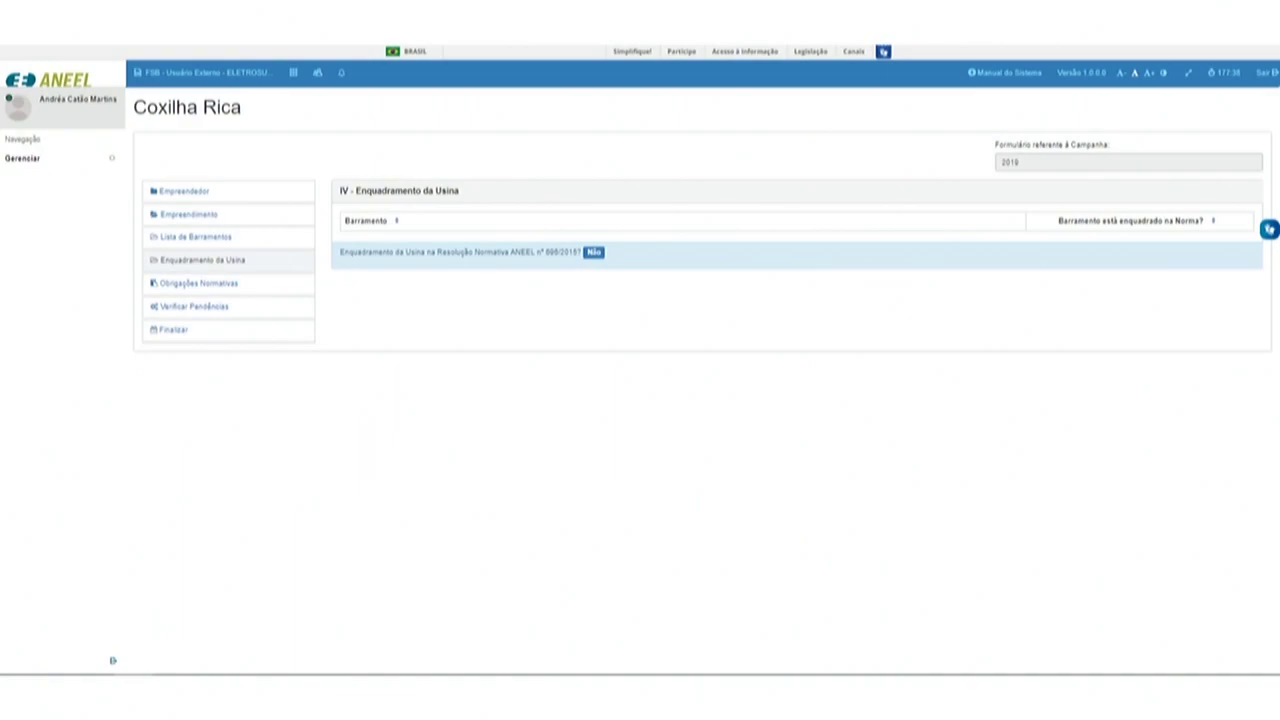
# Show the Obrigações Normativas section of the Coxilha Rica form.
pyautogui.click(198, 283)
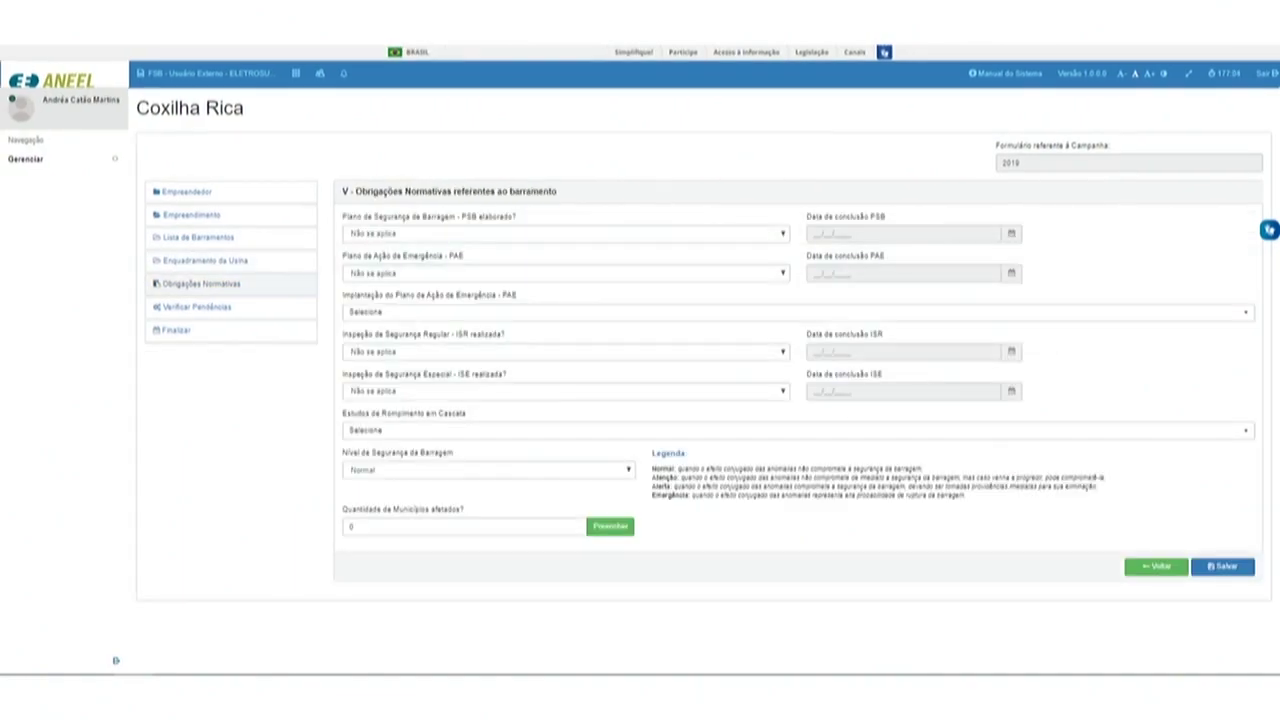